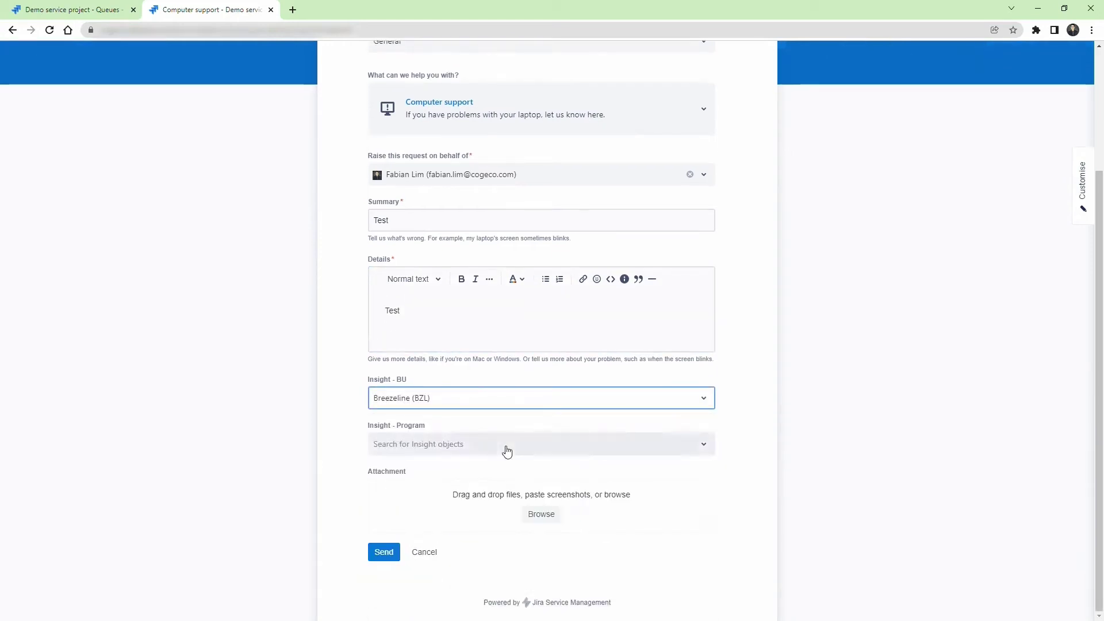
pyautogui.click(506, 450)
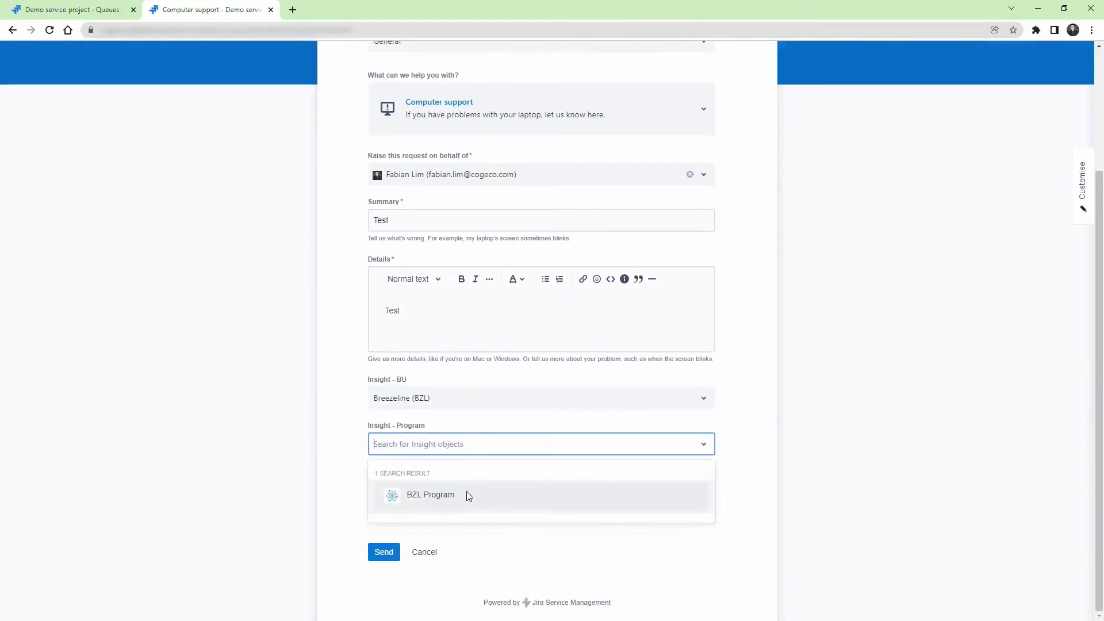
# Step: Pick Breezeline (BZL) with BZL Program, then switch Insight - BU to CCA and check its programs
pyautogui.click(467, 493)
pyautogui.click(703, 398)
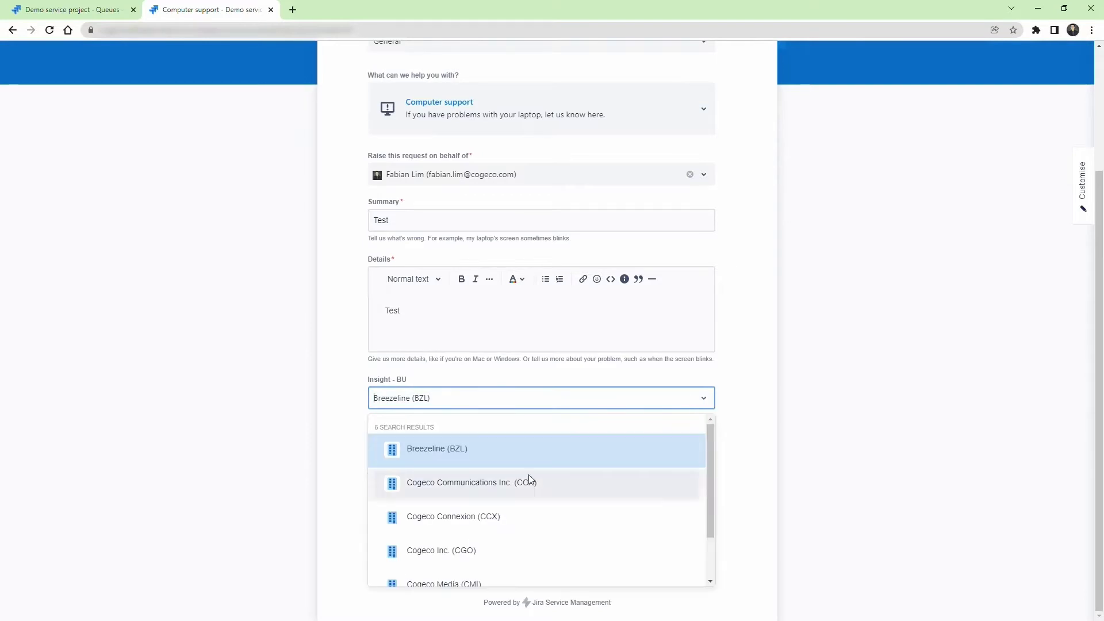
pyautogui.click(519, 482)
pyautogui.click(704, 447)
pyautogui.scroll(-5, 678, 511)
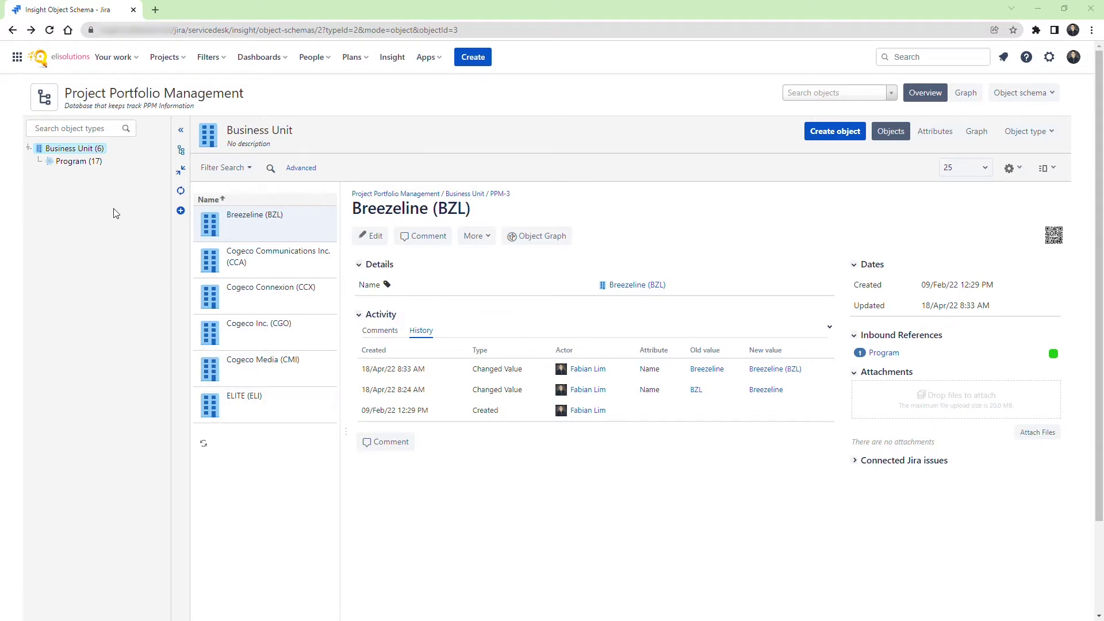
# Step: Open the BZL Program object from the Program (17) object type list
pyautogui.click(81, 164)
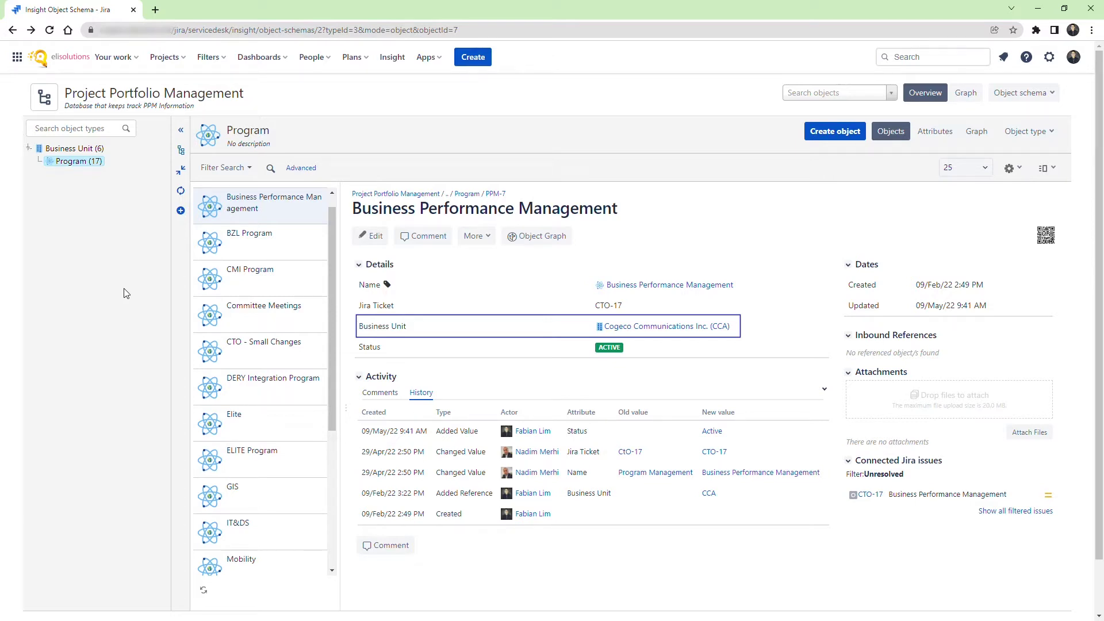
pyautogui.click(253, 241)
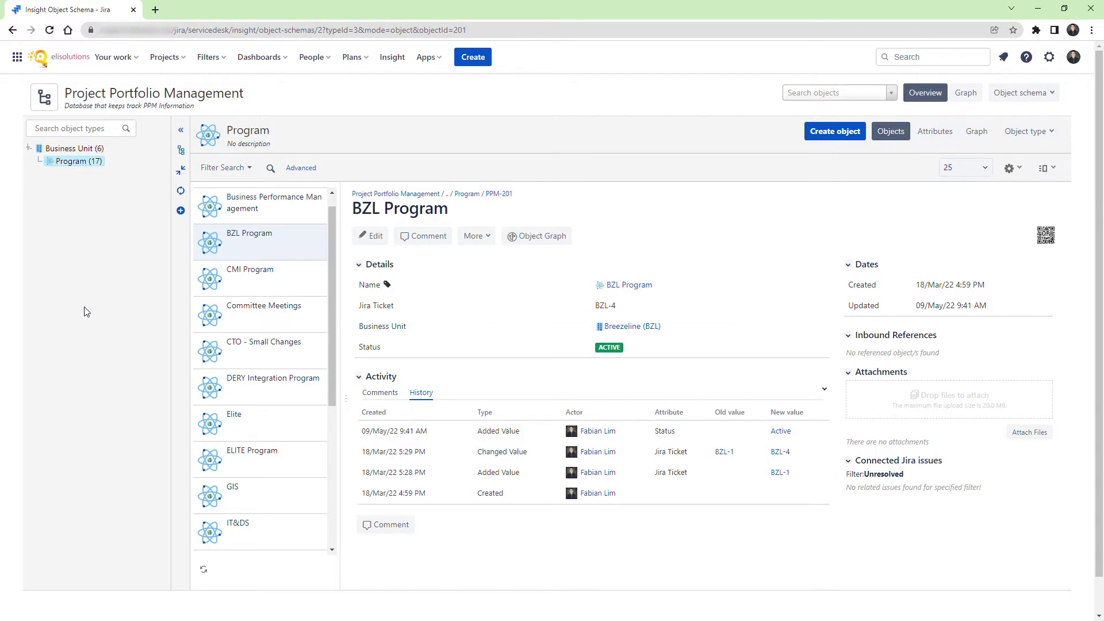
# Step: Go to the Custom fields administration page under Jira settings > Issues
pyautogui.click(1049, 59)
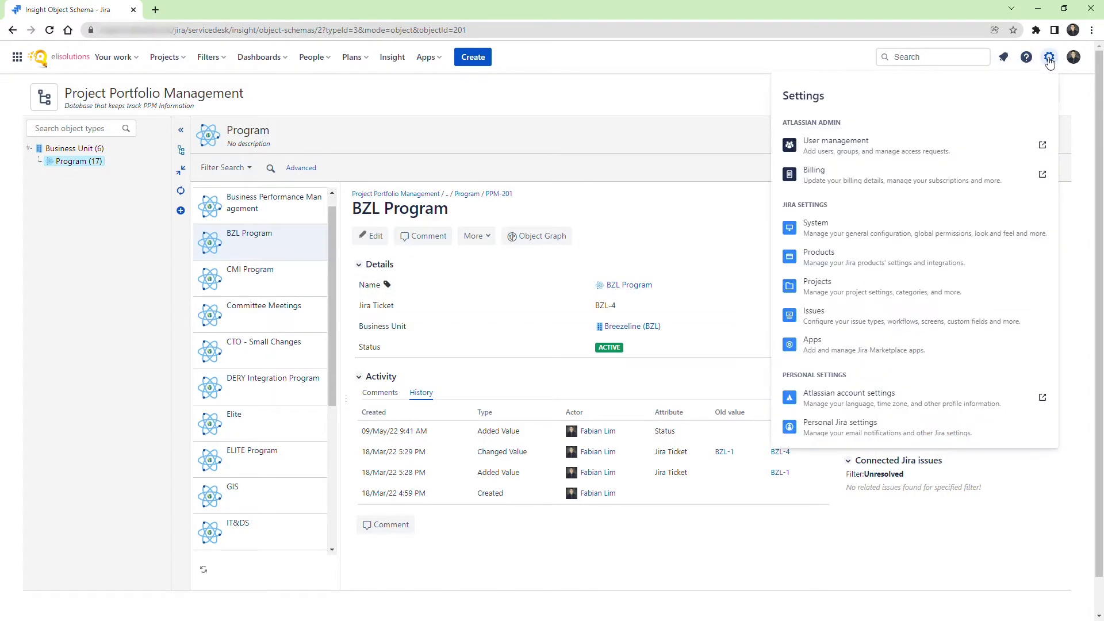
pyautogui.click(821, 313)
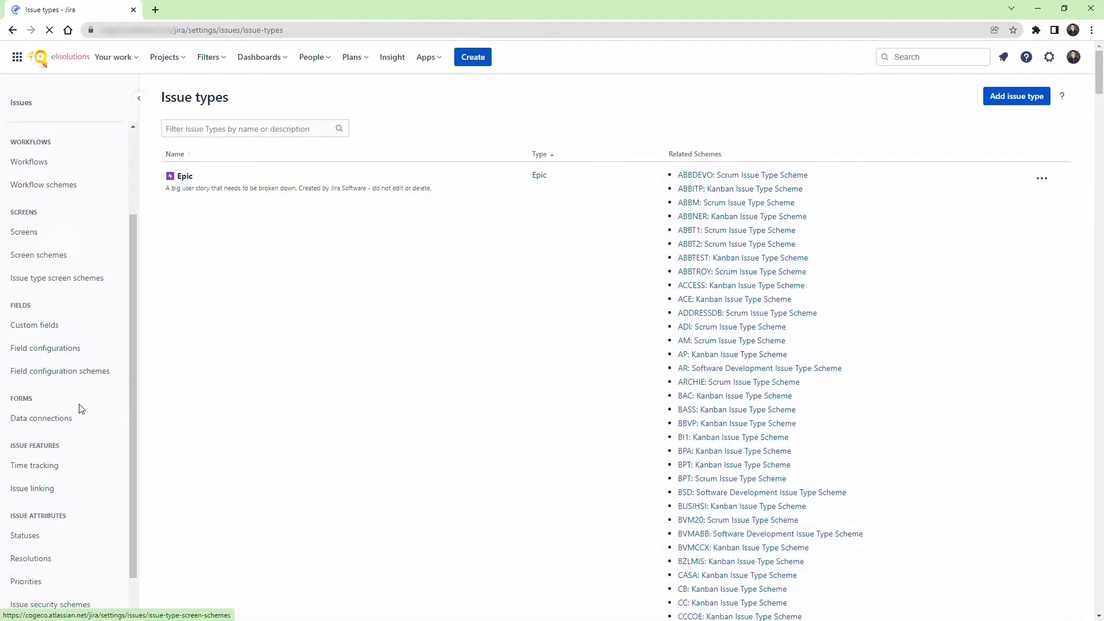
pyautogui.scroll(-1, 80, 408)
pyautogui.click(74, 280)
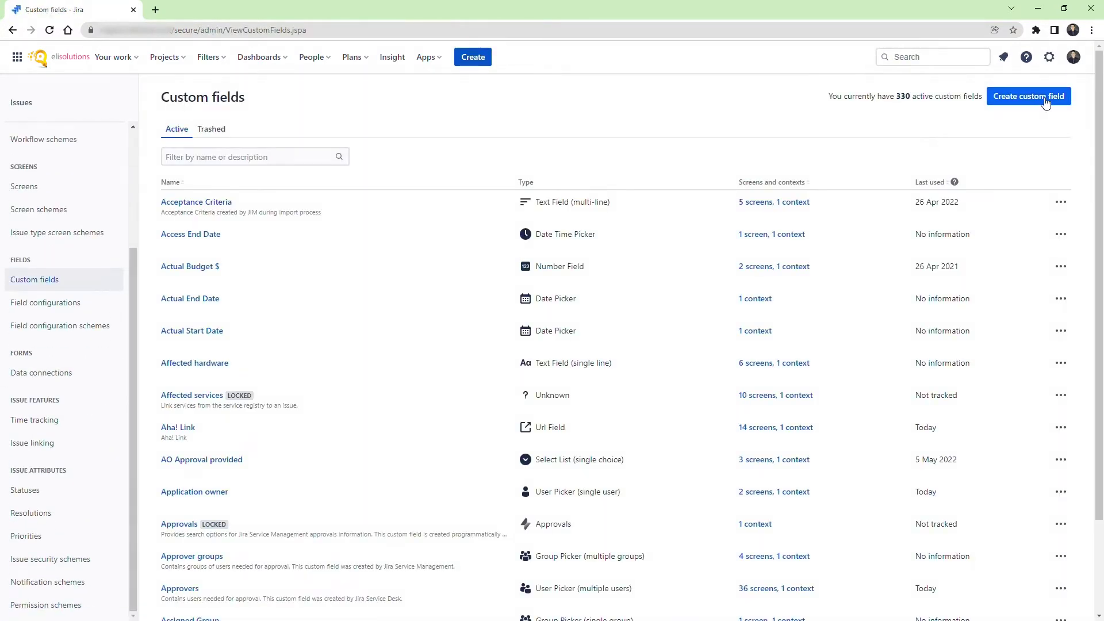
# Step: Create an Advanced Insight objects custom field named 'Insight - BU'
pyautogui.click(1041, 101)
pyautogui.write('insight')
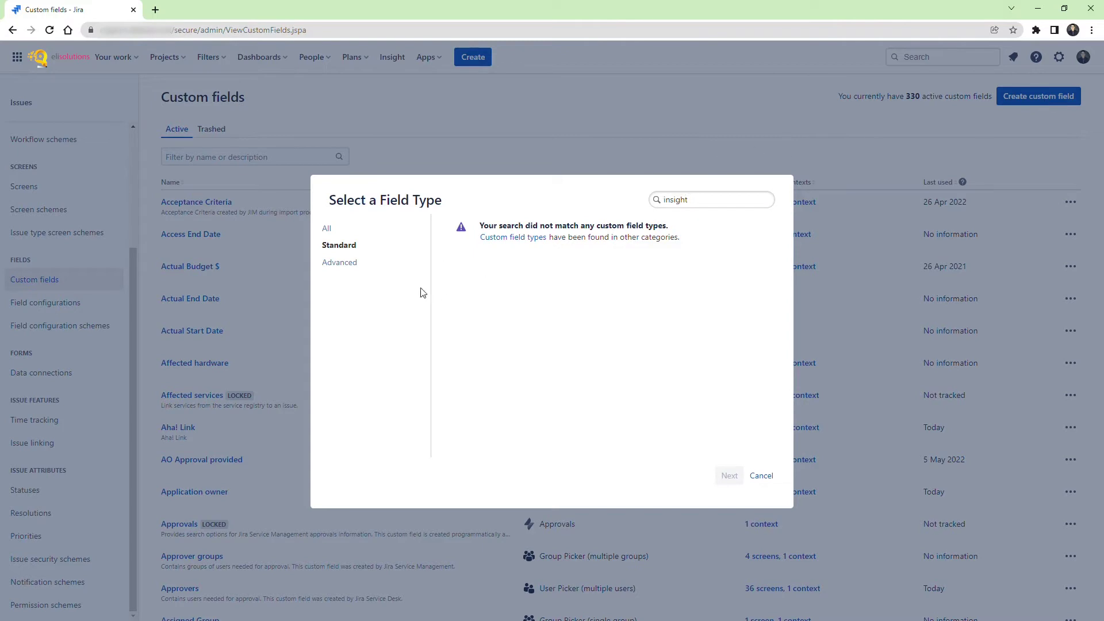
pyautogui.click(346, 267)
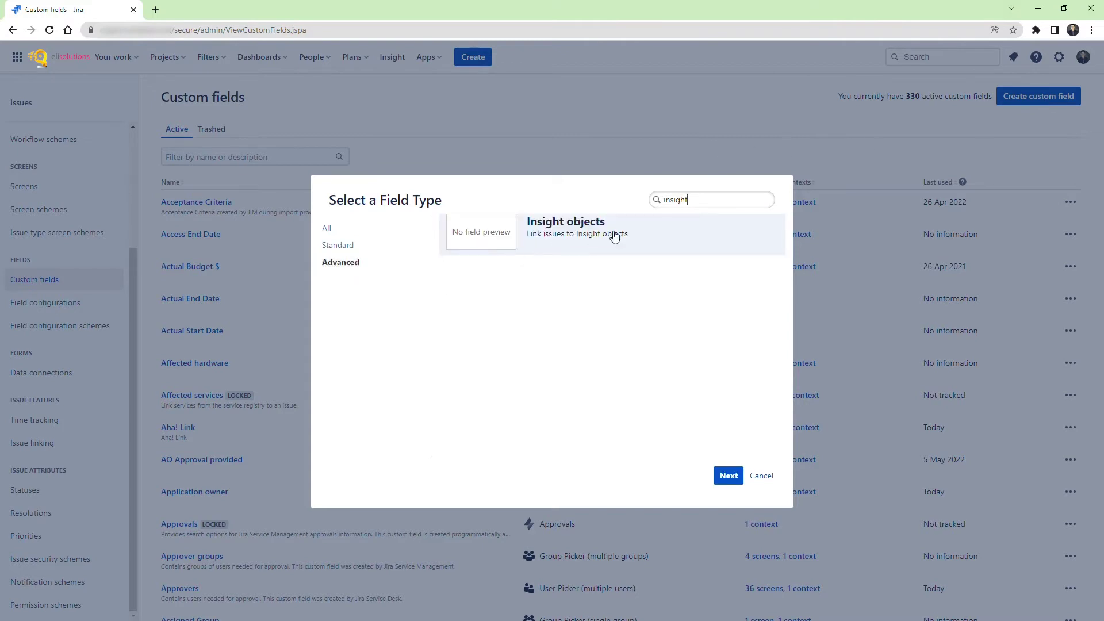
pyautogui.click(729, 477)
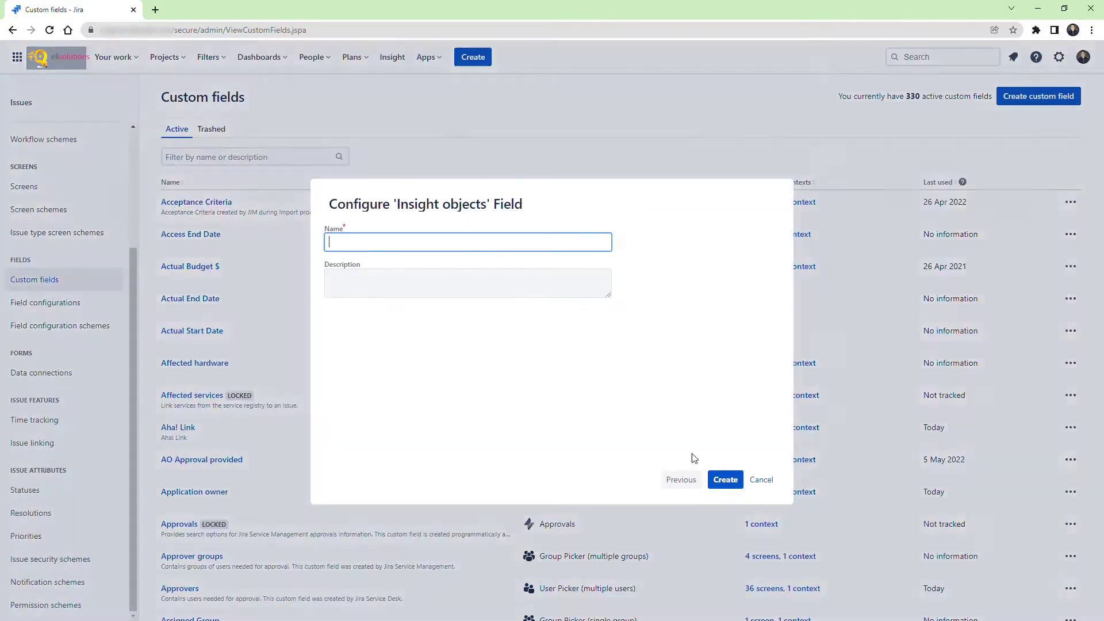
pyautogui.write('Insight - BU')
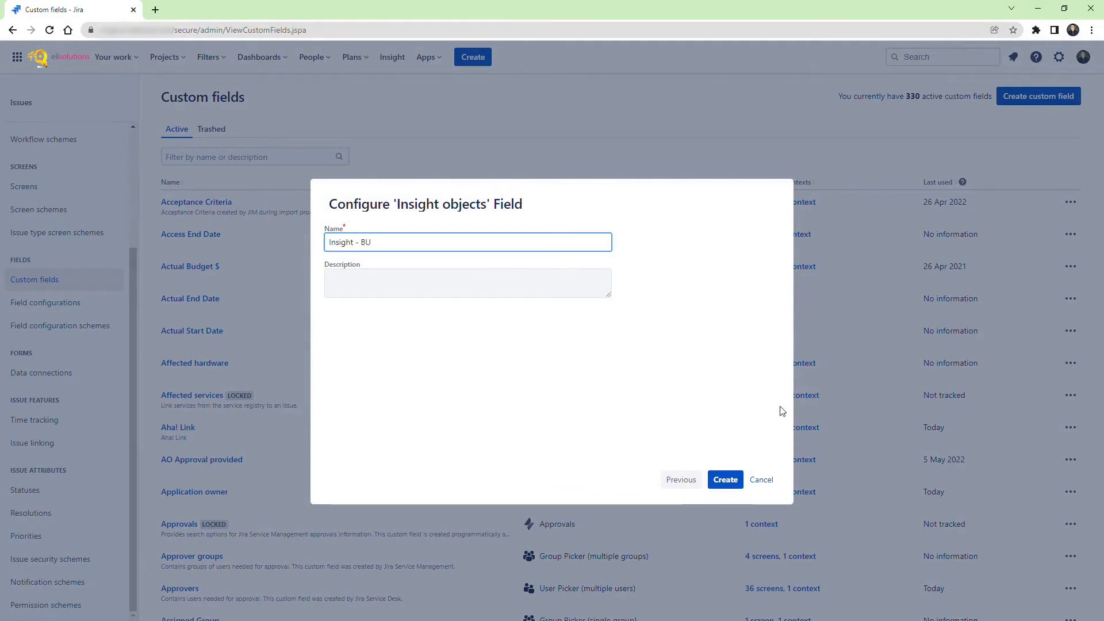
pyautogui.click(724, 481)
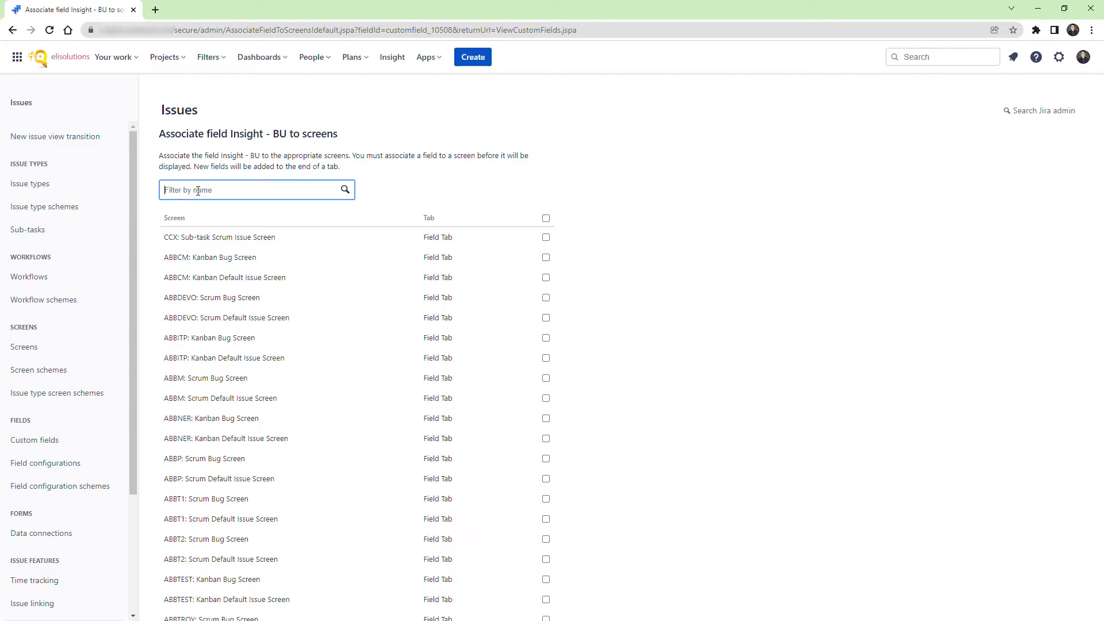
# Step: Add Insight - BU to all three screens matching 'Demo'
pyautogui.write('Demo')
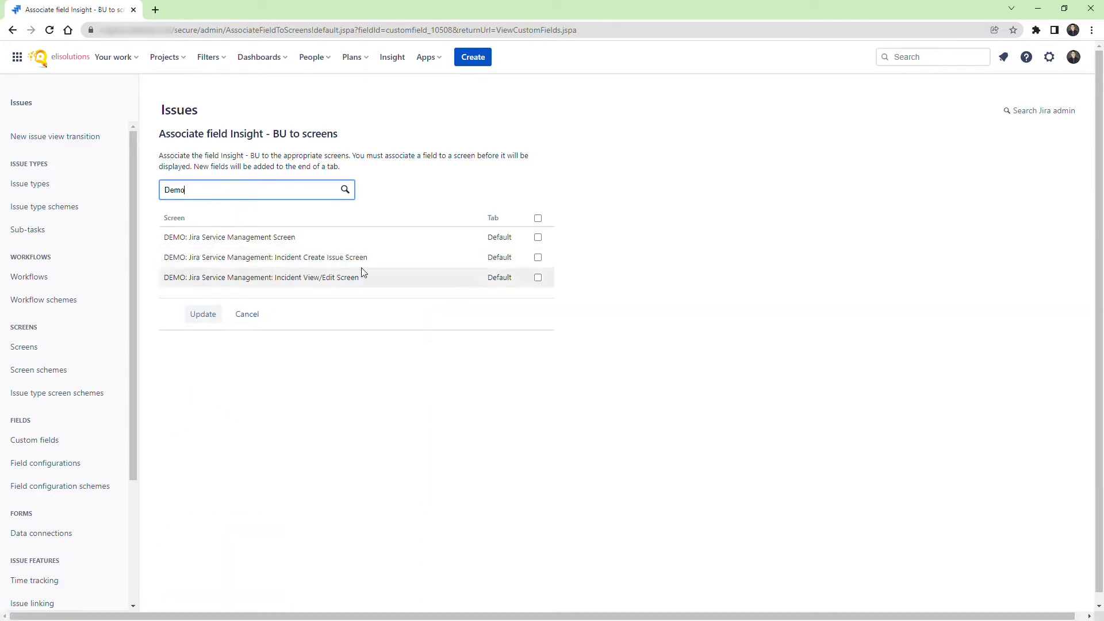
pyautogui.click(538, 221)
pyautogui.click(198, 317)
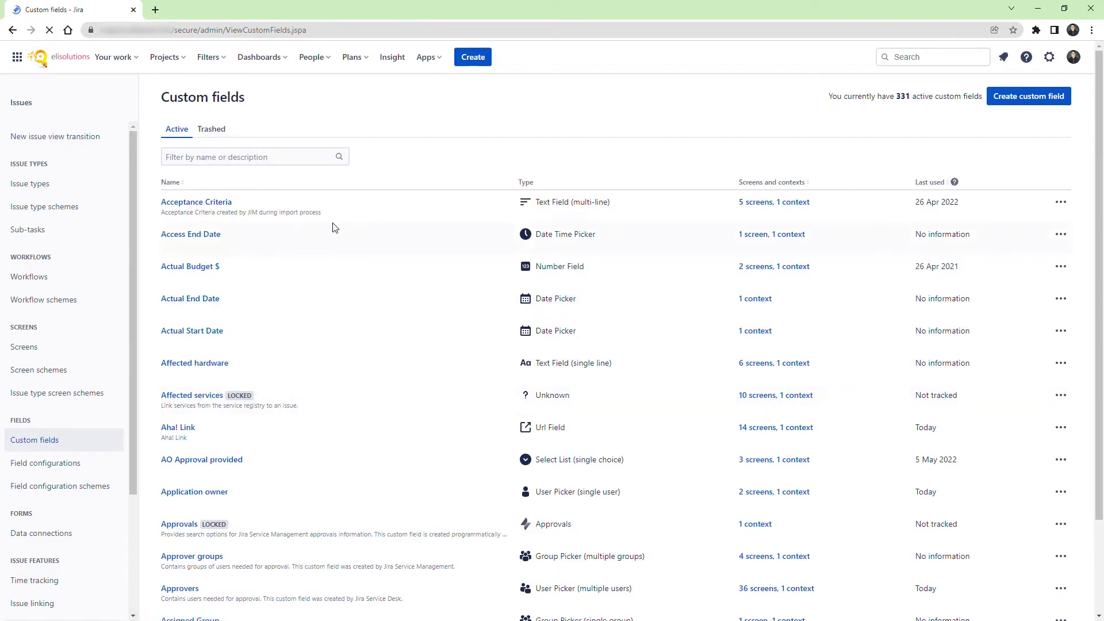
# Step: Filter custom fields for 'insight - BU' and open that field's Contexts and default value
pyautogui.click(271, 160)
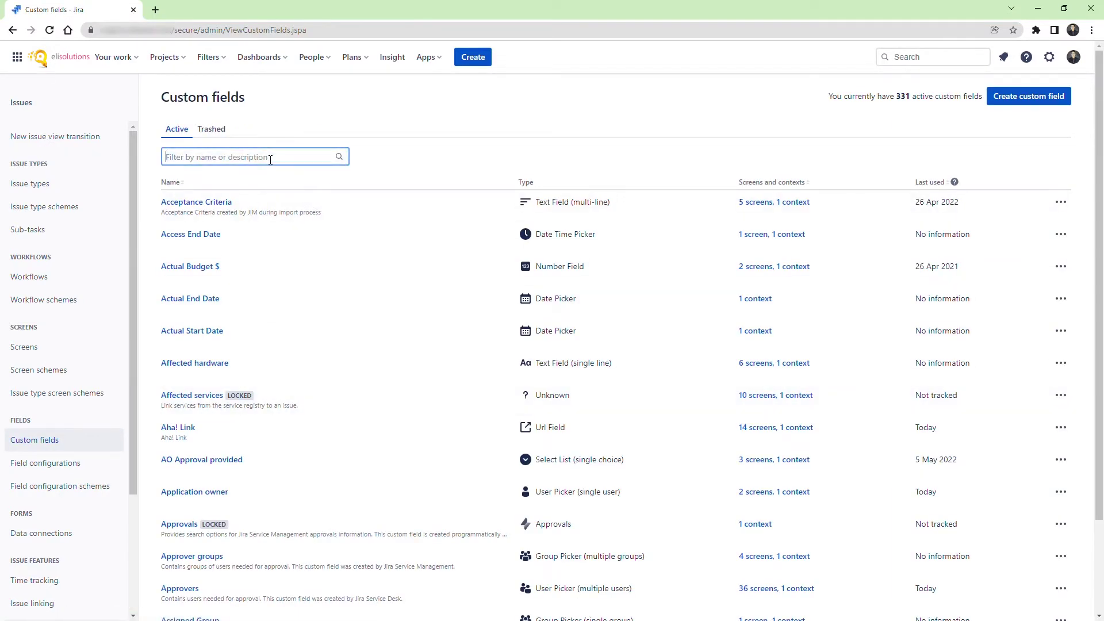
pyautogui.write('insight - BU')
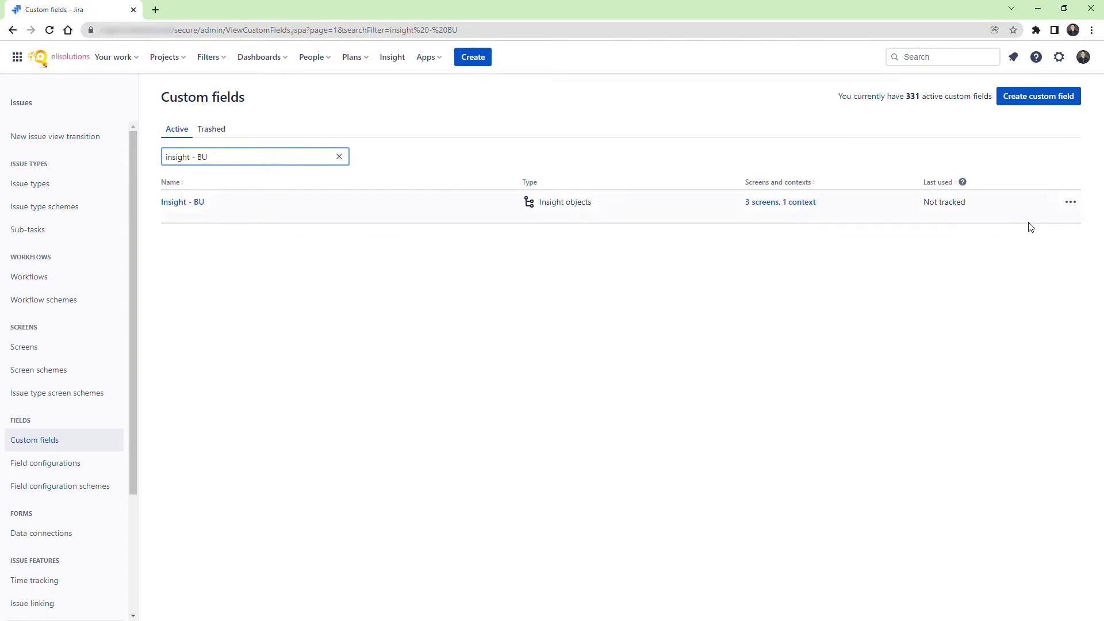
pyautogui.click(1068, 204)
pyautogui.click(992, 254)
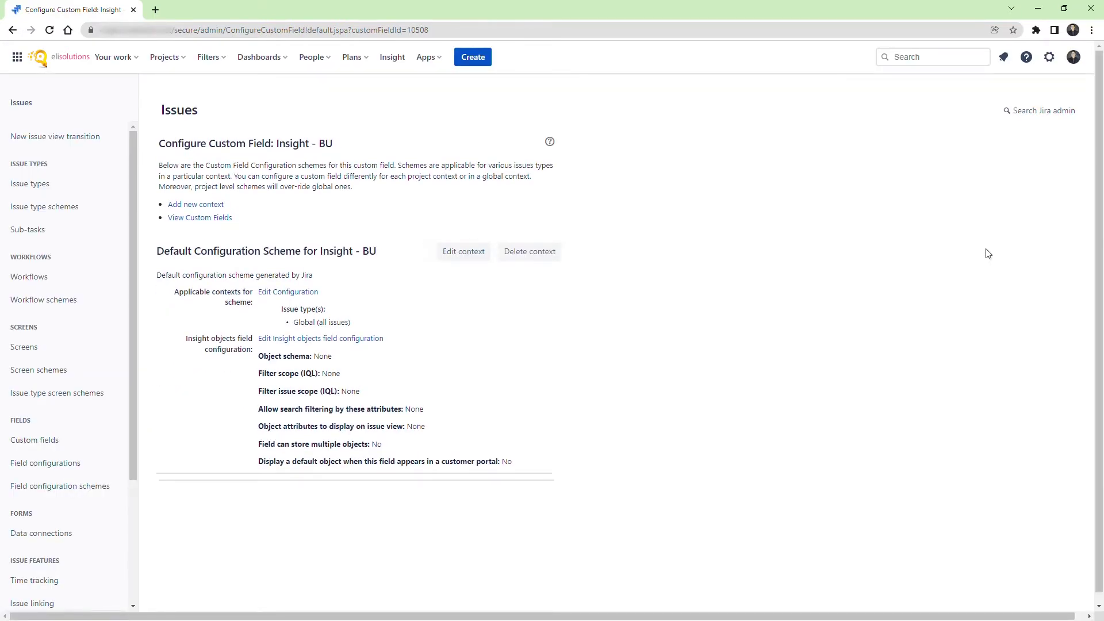
# Step: Set the field's schema to Project Portfolio Management with filter scope objectType = "Business Unit"
pyautogui.click(335, 342)
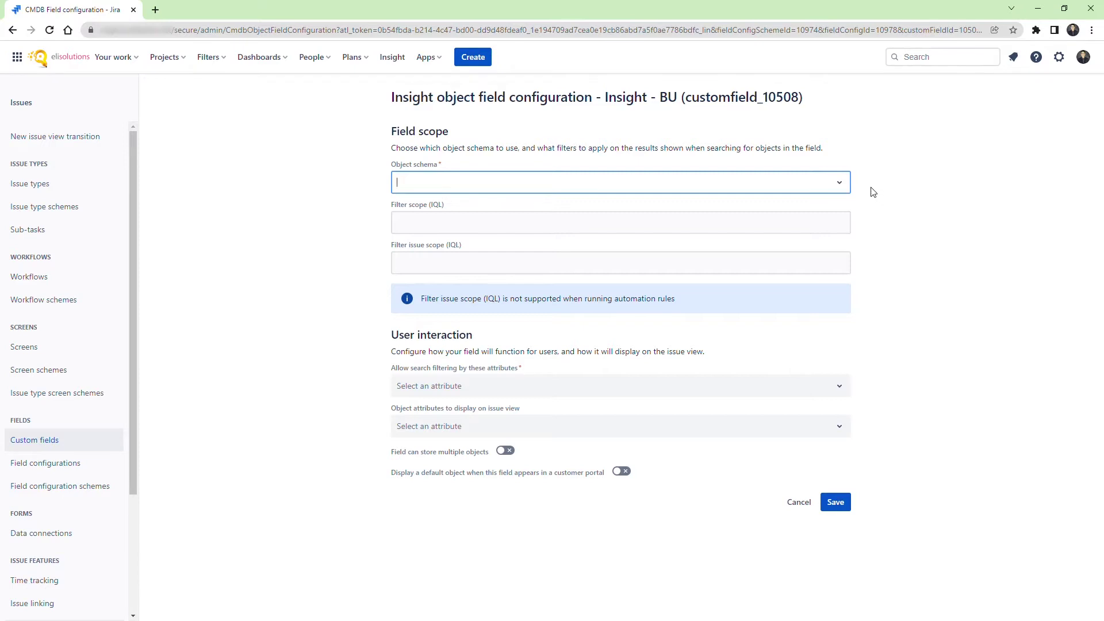
pyautogui.click(845, 188)
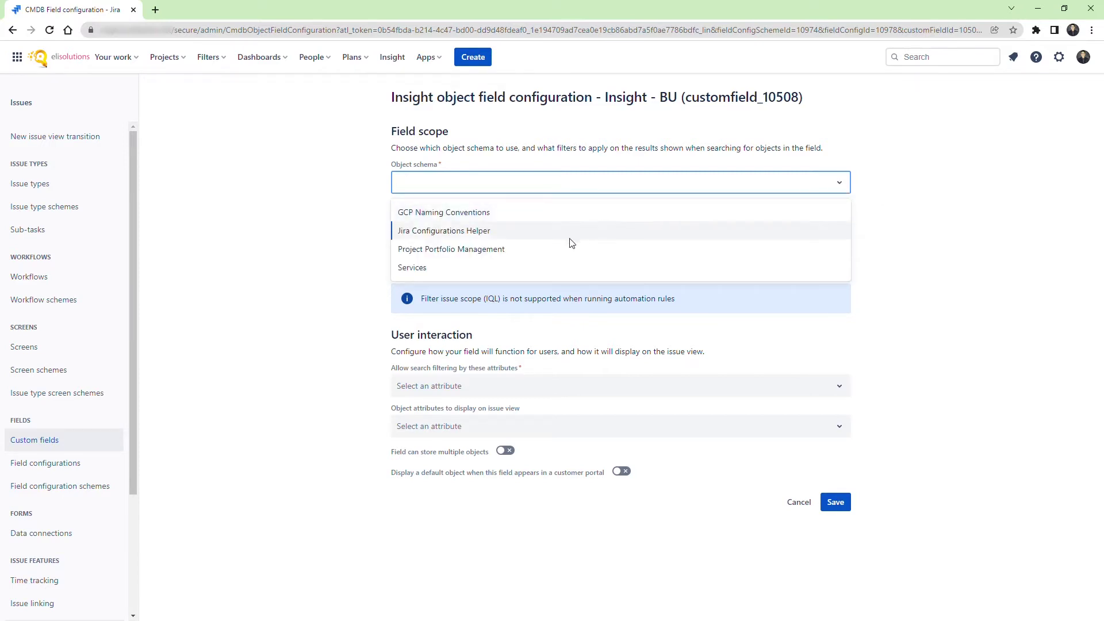
pyautogui.click(551, 250)
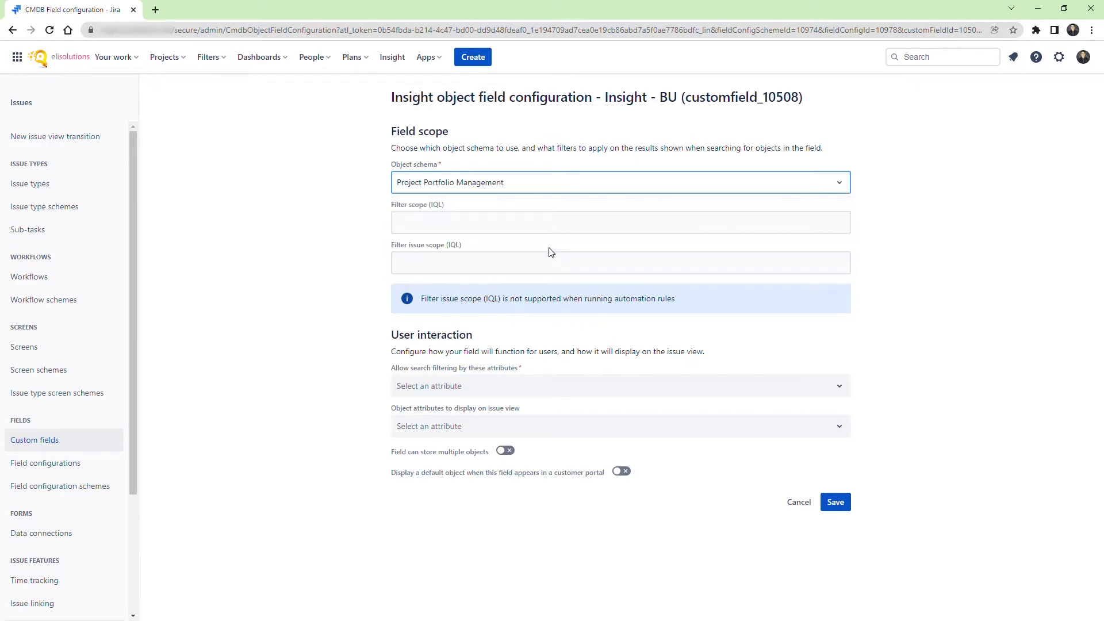
pyautogui.click(813, 220)
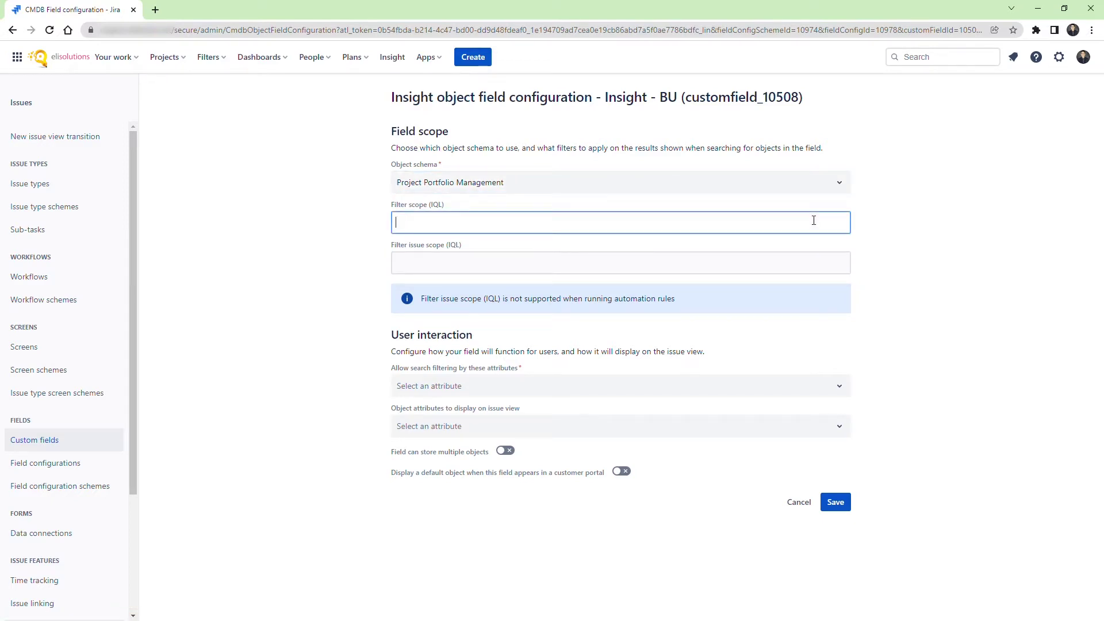
pyautogui.write('objectType = "Business Unit"')
pyautogui.click(952, 281)
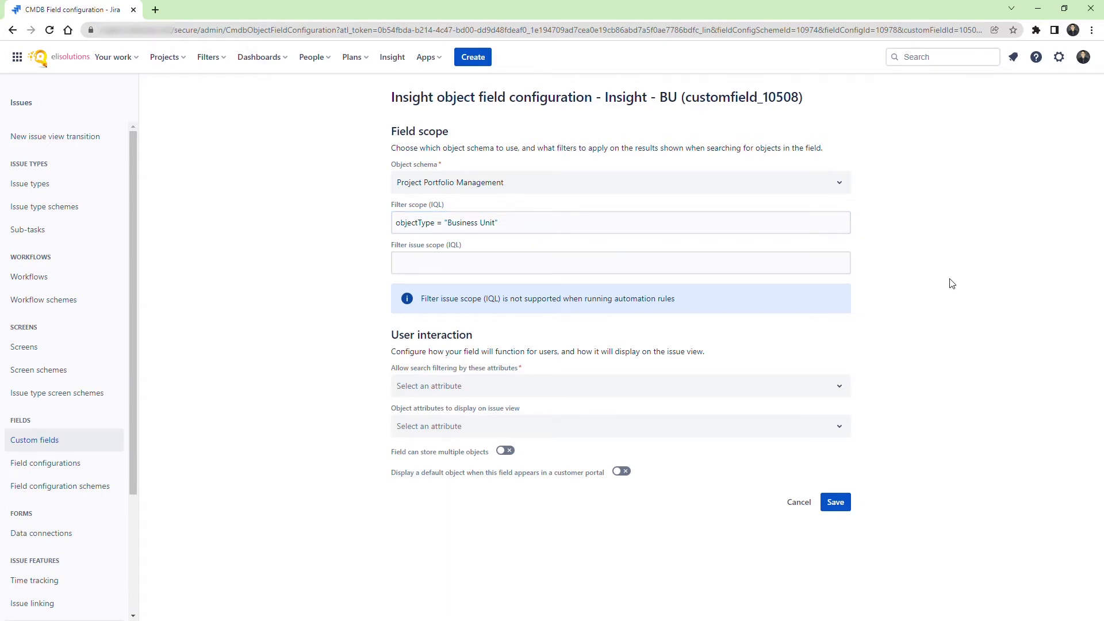
# Step: Make Label the searchable attribute and save the Insight - BU configuration
pyautogui.click(839, 390)
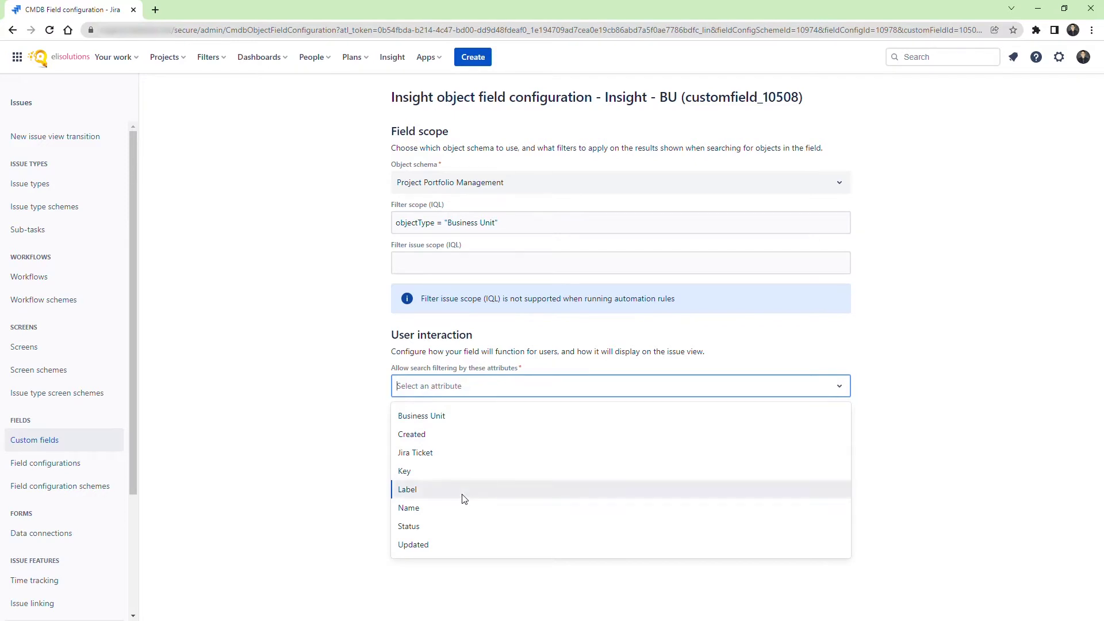
pyautogui.click(464, 492)
pyautogui.click(964, 448)
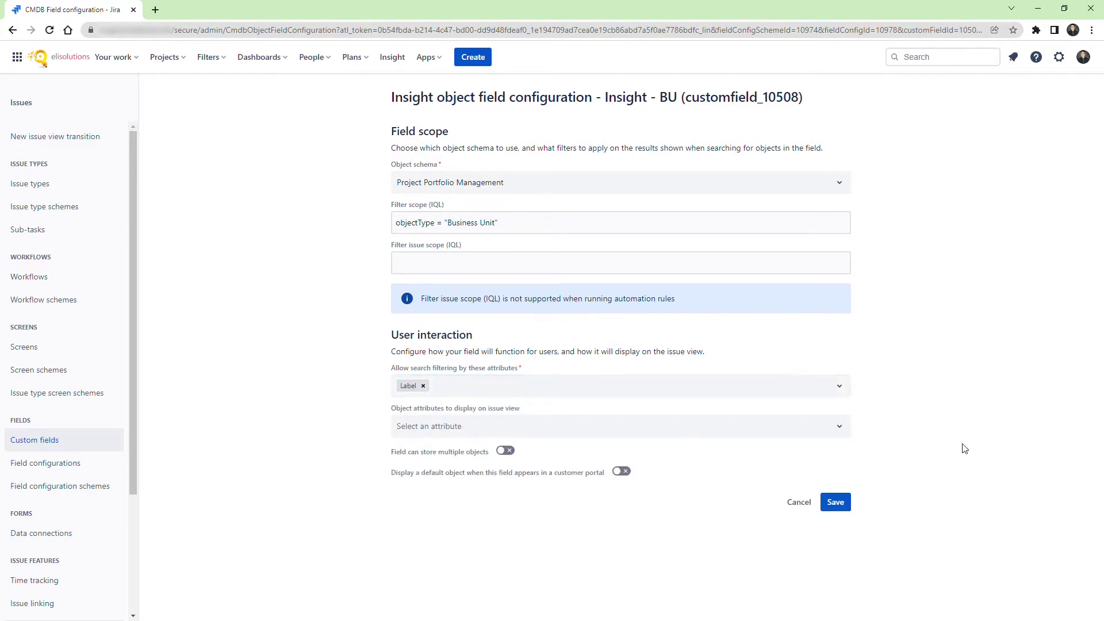
pyautogui.click(839, 505)
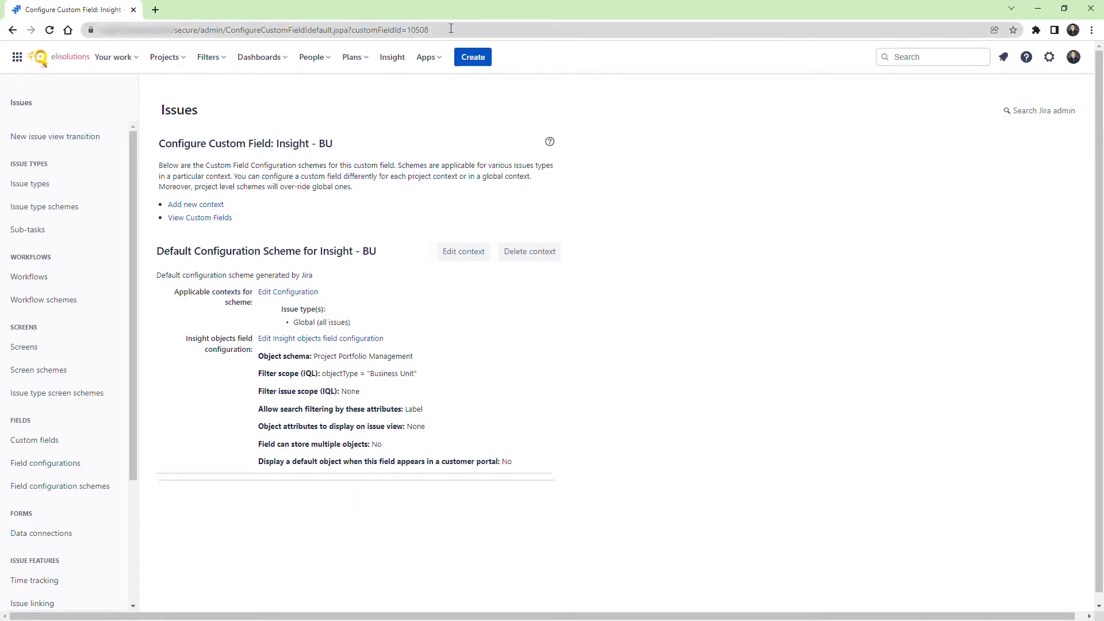
# Step: Note the field id 10508 from the address bar and return to View Custom Fields
pyautogui.moveTo(451, 28); pyautogui.dragTo(409, 28)
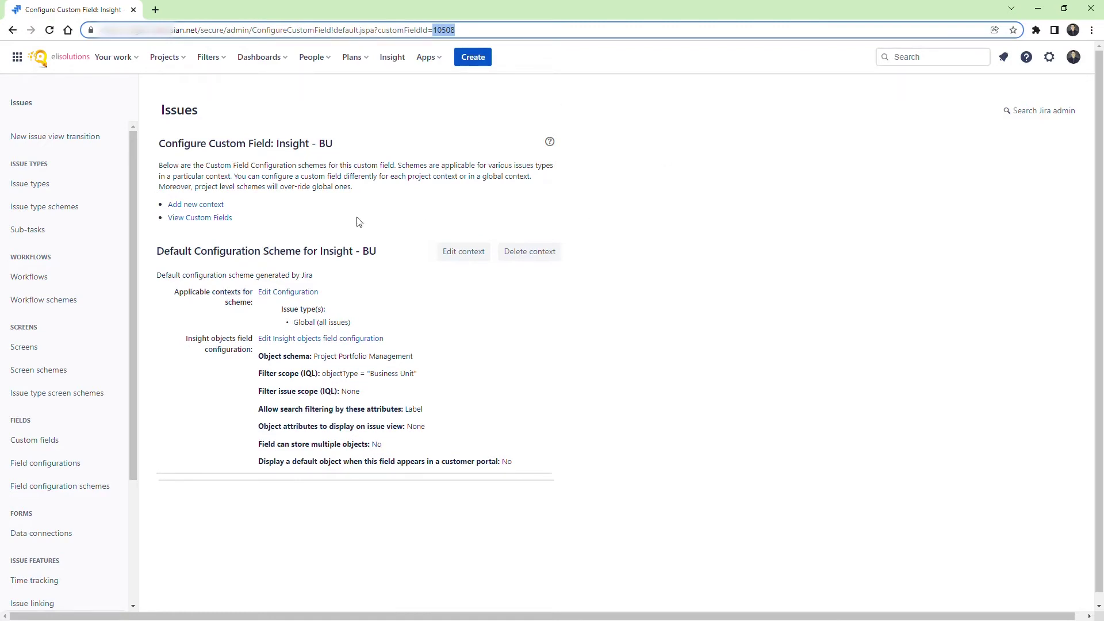
pyautogui.click(198, 219)
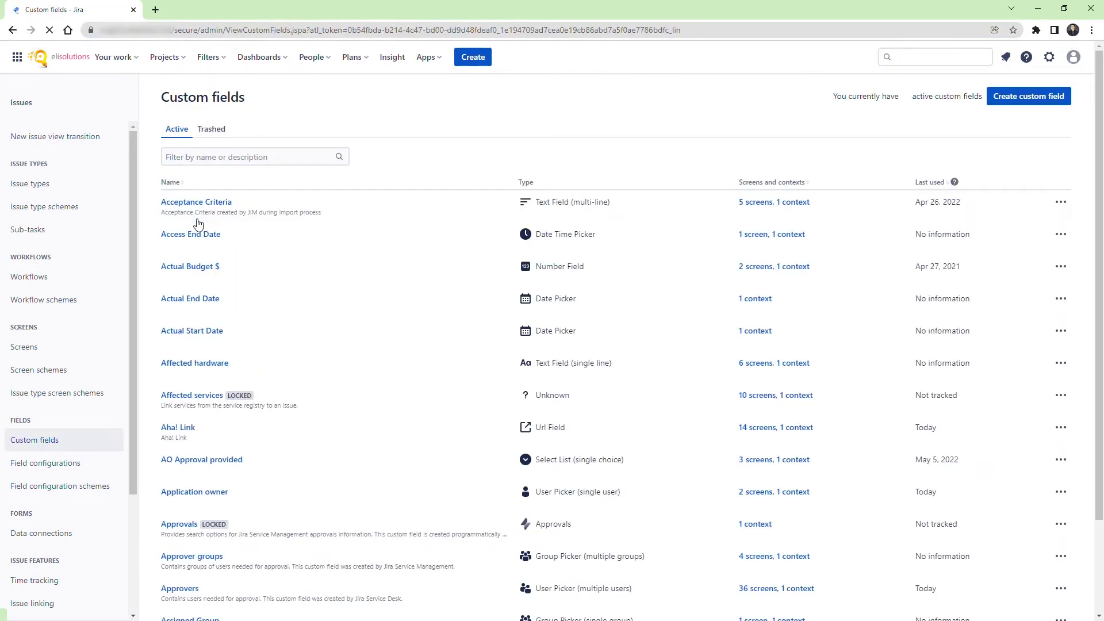
# Step: Create a second Advanced Insight objects custom field named 'Insight - Program'
pyautogui.click(1027, 106)
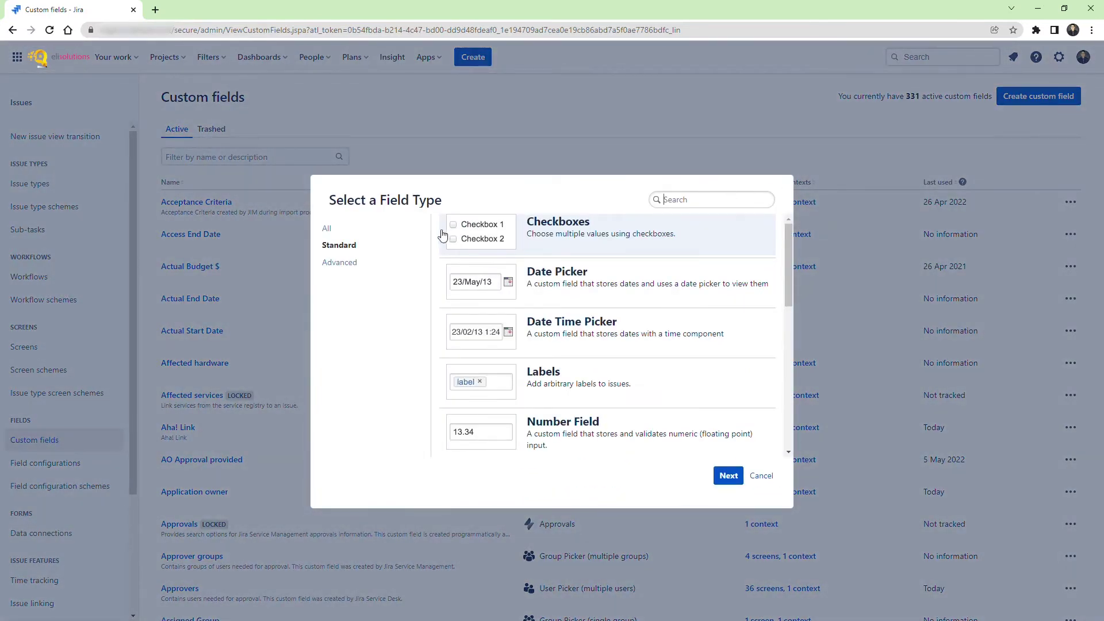
pyautogui.click(348, 266)
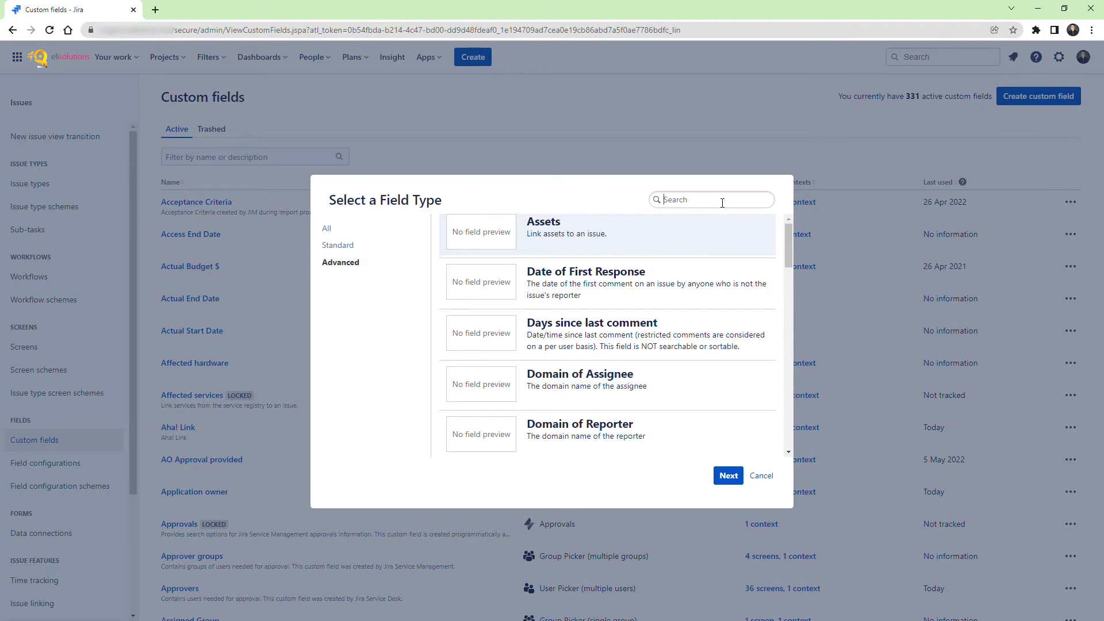
pyautogui.write('insight')
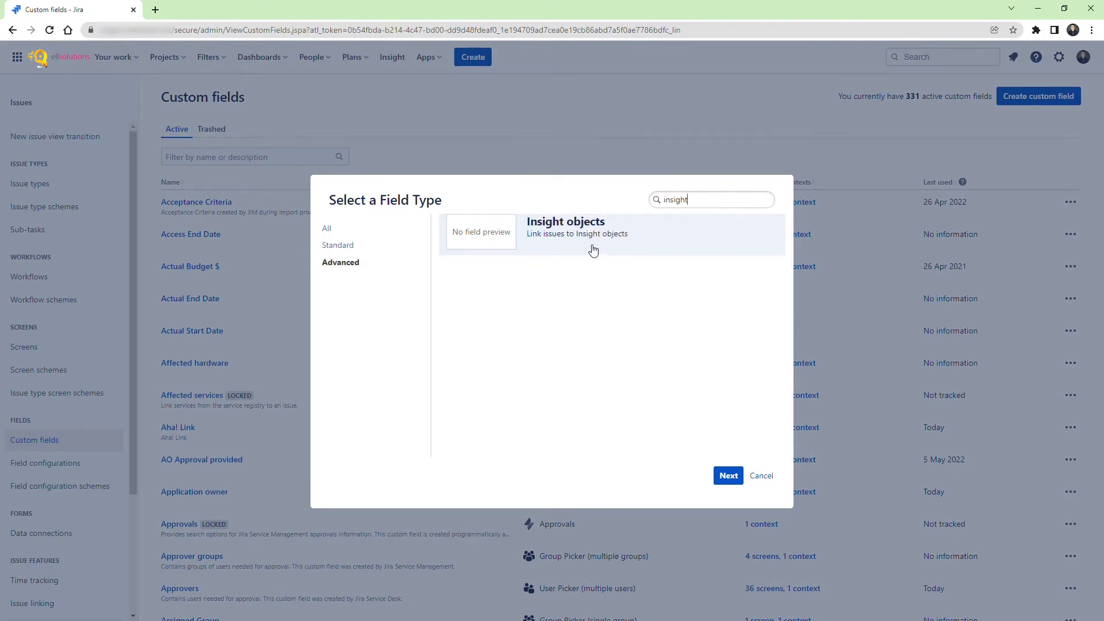
pyautogui.click(725, 476)
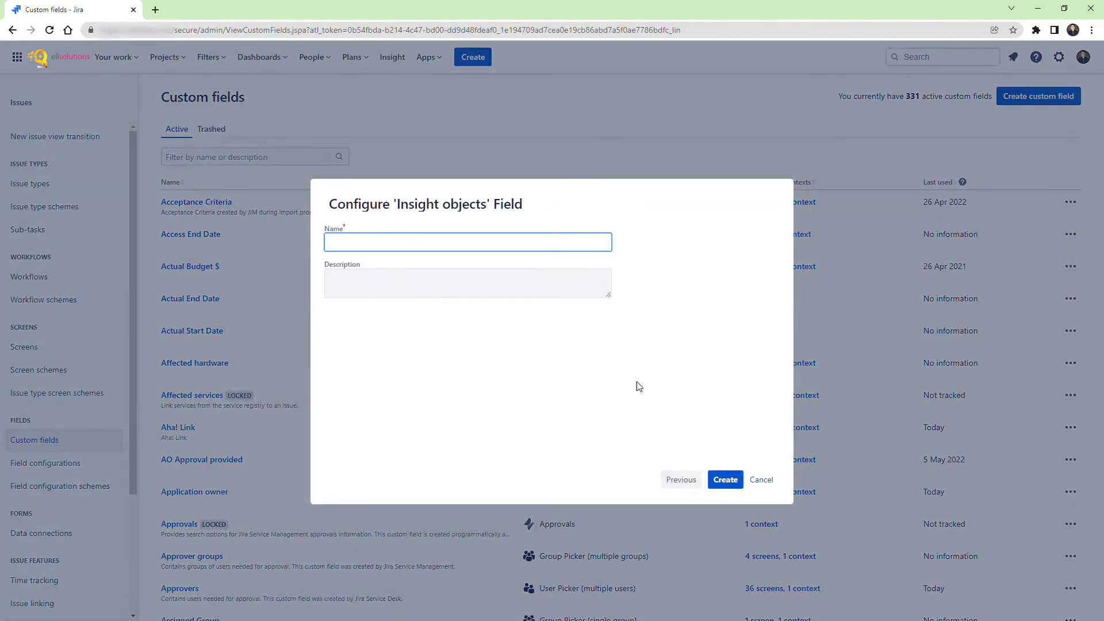
pyautogui.write('Insight - Program')
pyautogui.click(726, 481)
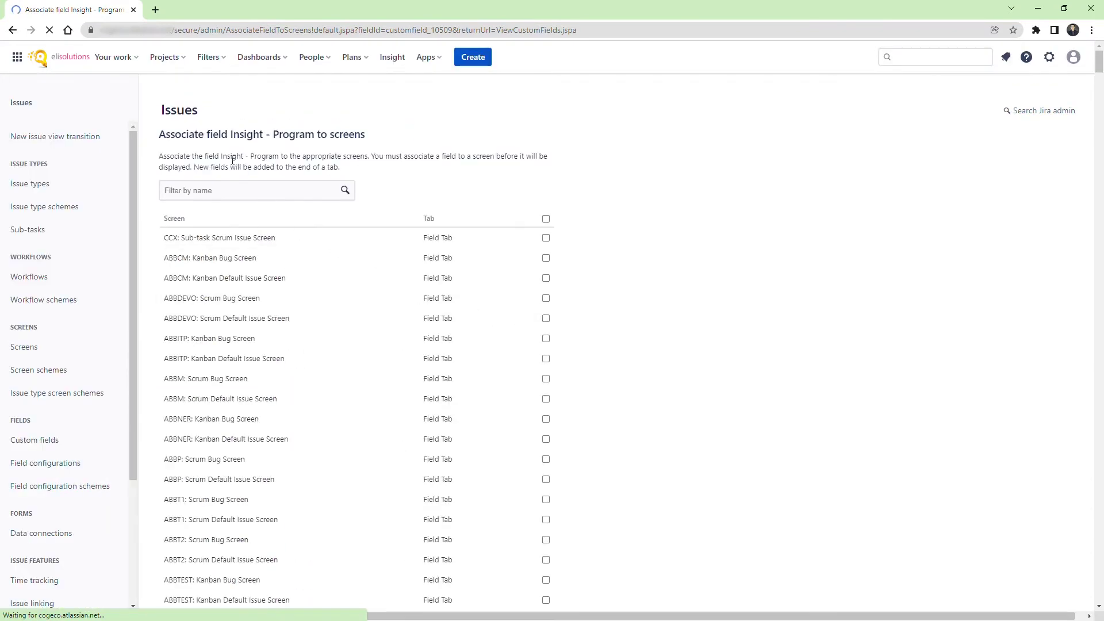
# Step: Add Insight - Program to the three 'demo' screens, then filter custom fields by 'insight'
pyautogui.click(204, 190)
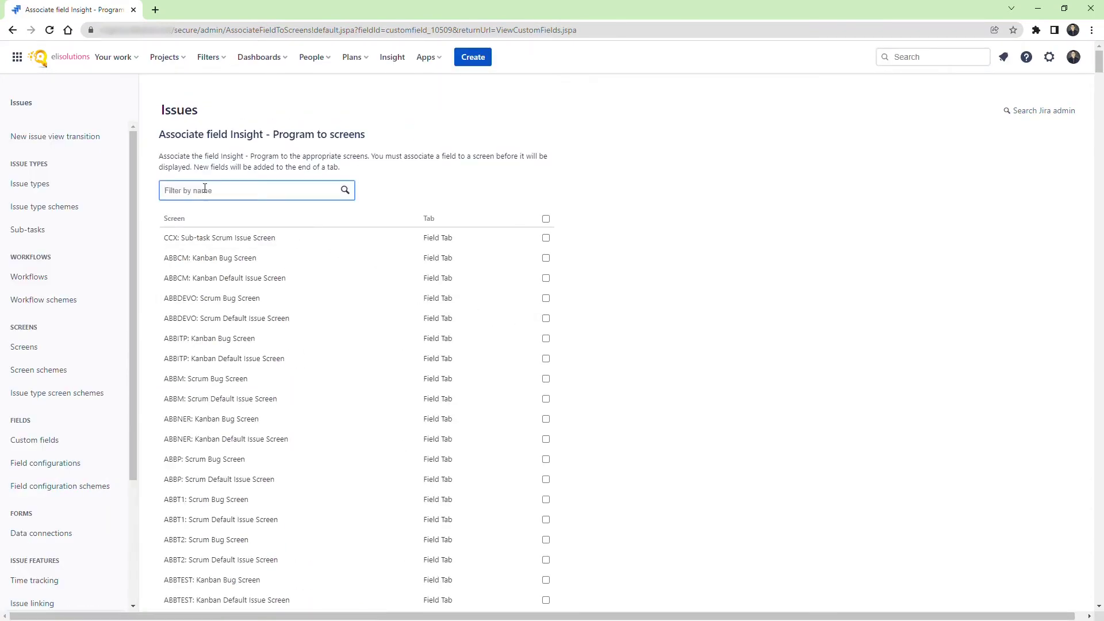
pyautogui.write('demo')
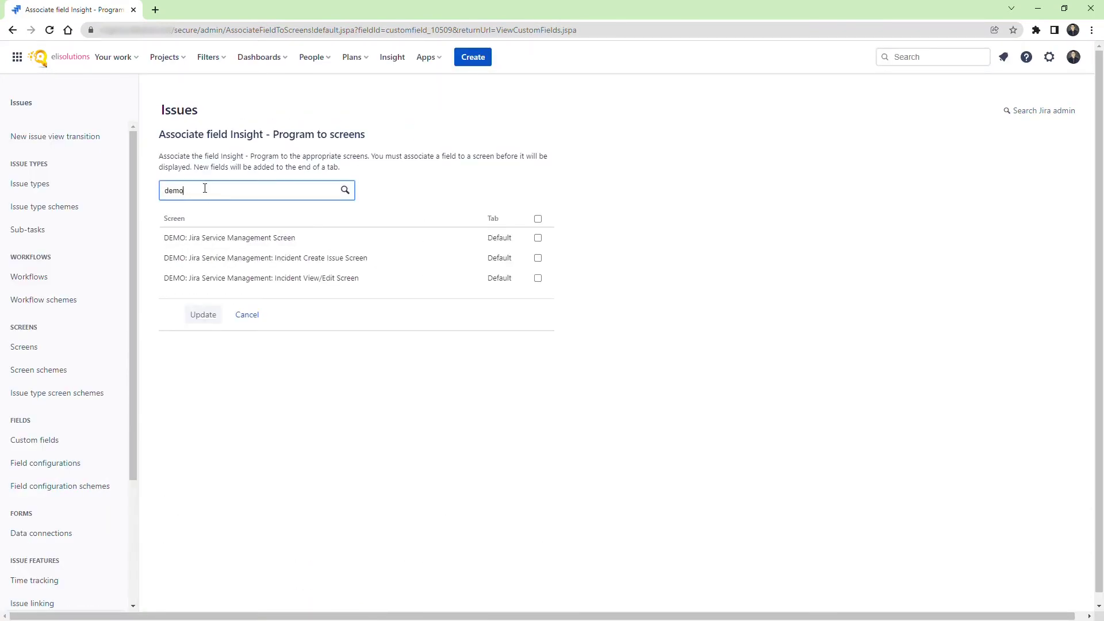
pyautogui.click(538, 218)
pyautogui.click(204, 315)
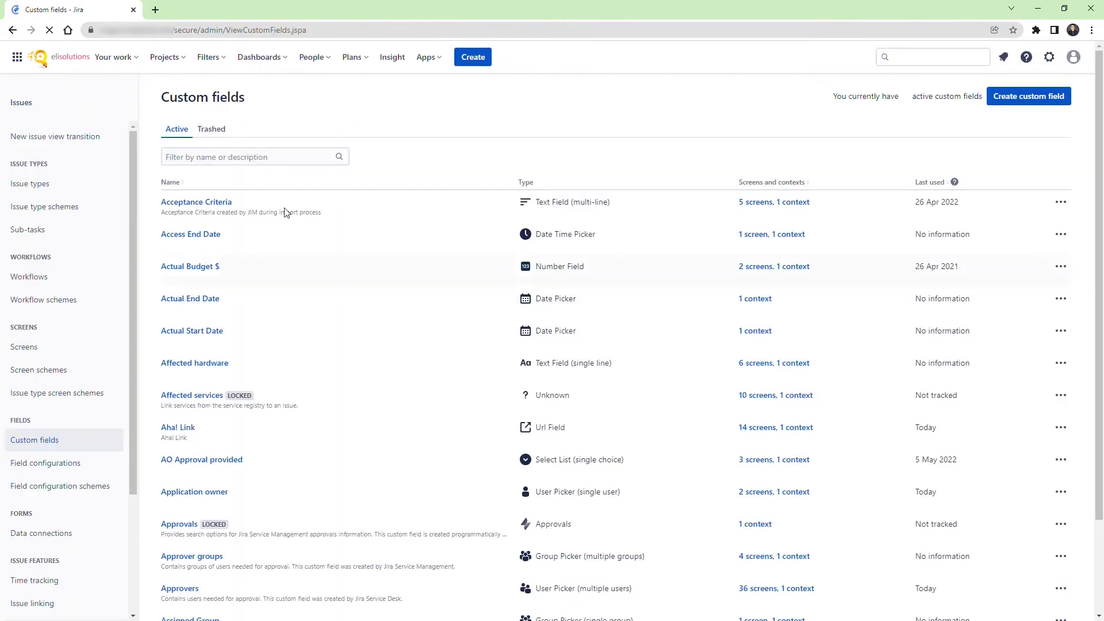
pyautogui.click(246, 155)
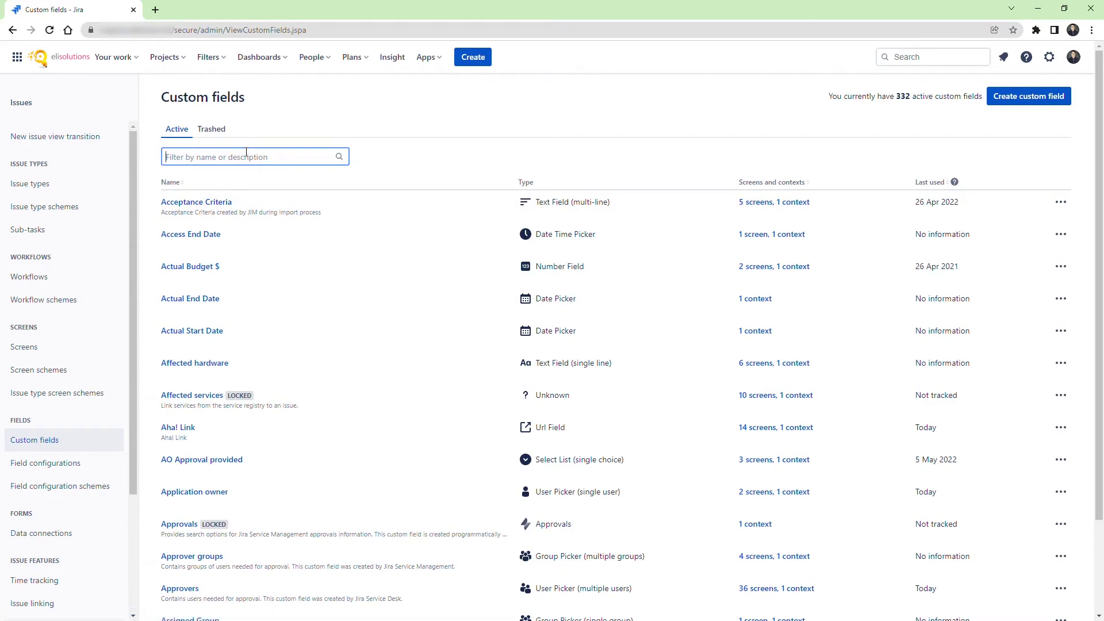
pyautogui.write('insight - P')
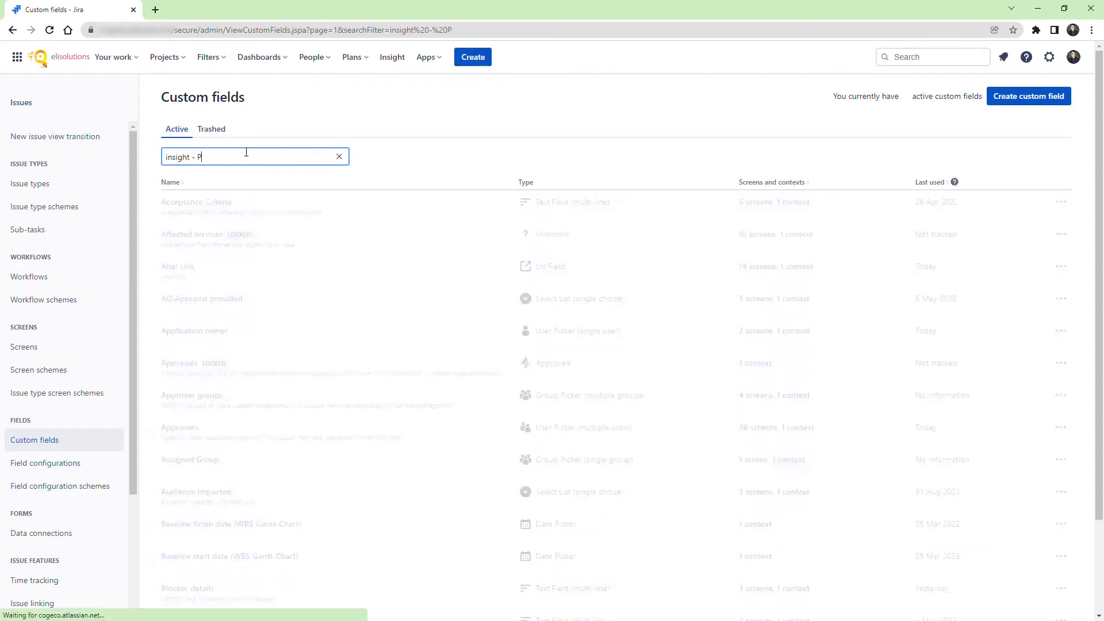
# Step: Open Contexts and default value for the Insight - Program field
pyautogui.click(1071, 203)
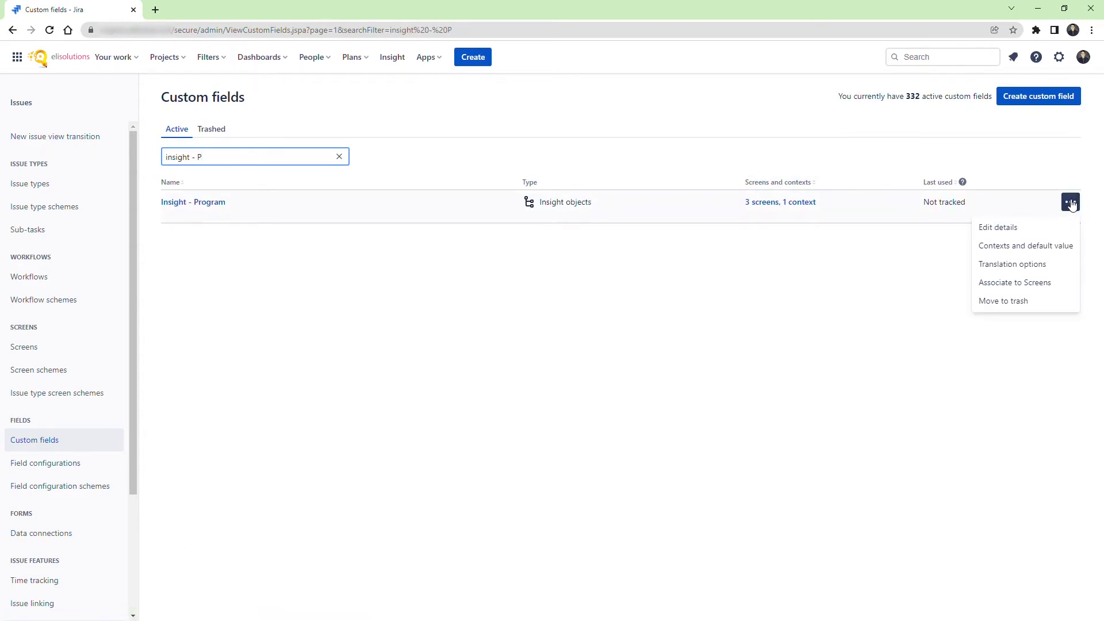
pyautogui.click(1026, 247)
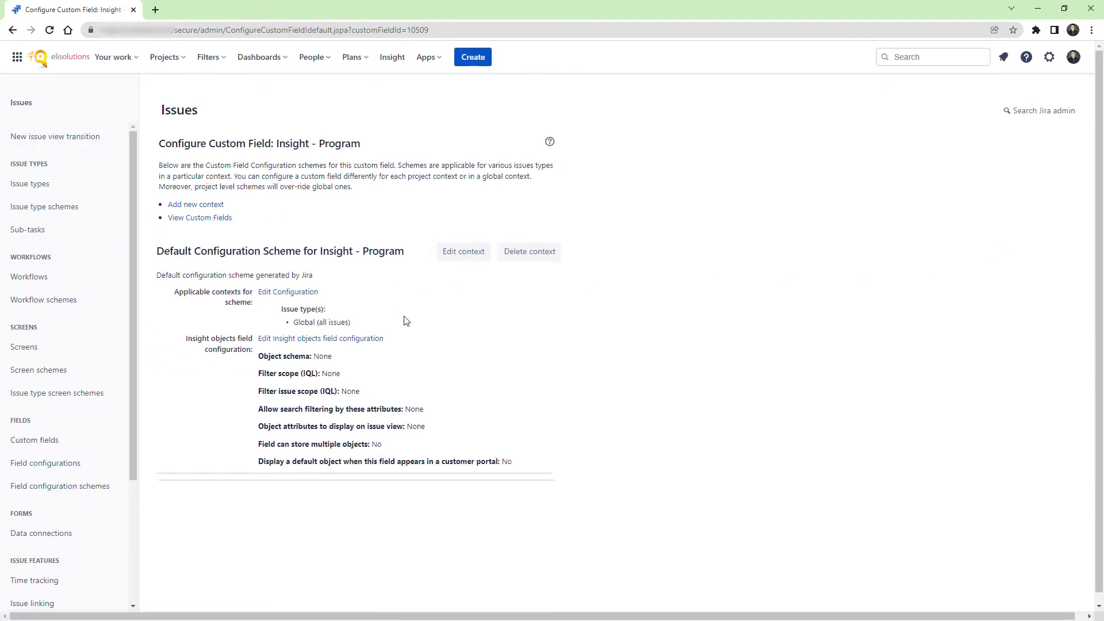
# Step: Point the Insight - Program field at the Project Portfolio Management schema with filter scope objectType = "Program"
pyautogui.click(348, 339)
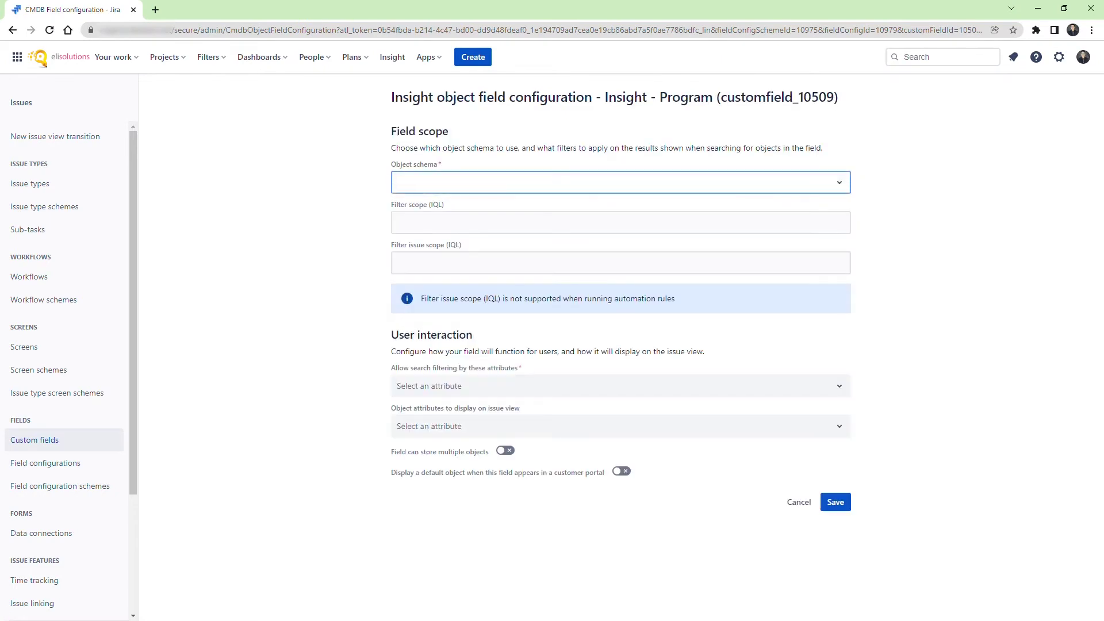
pyautogui.click(839, 182)
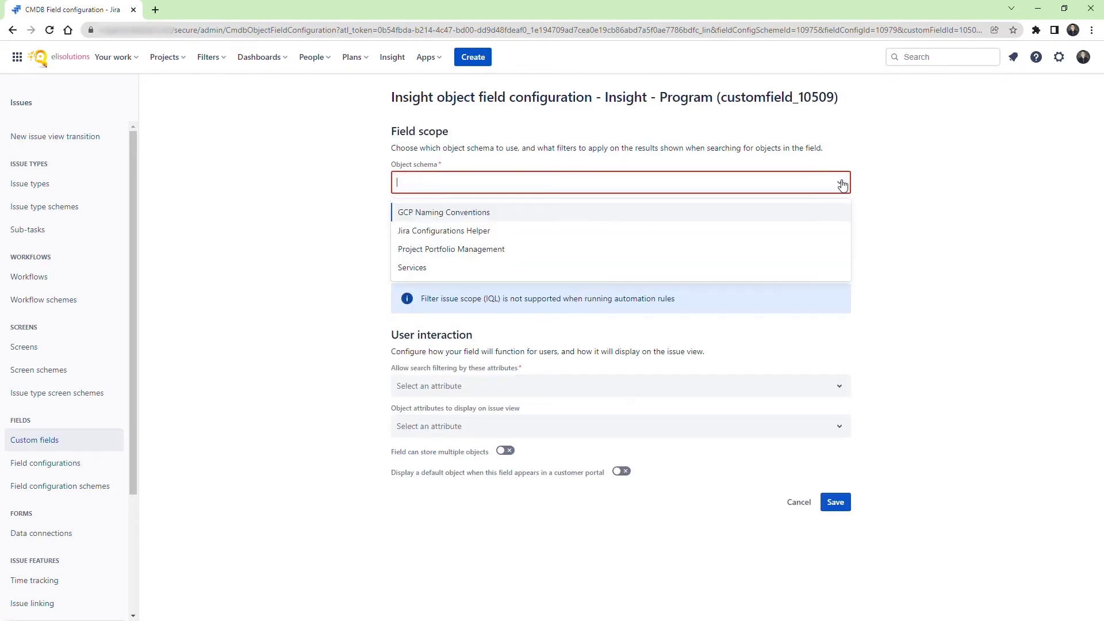
pyautogui.click(481, 249)
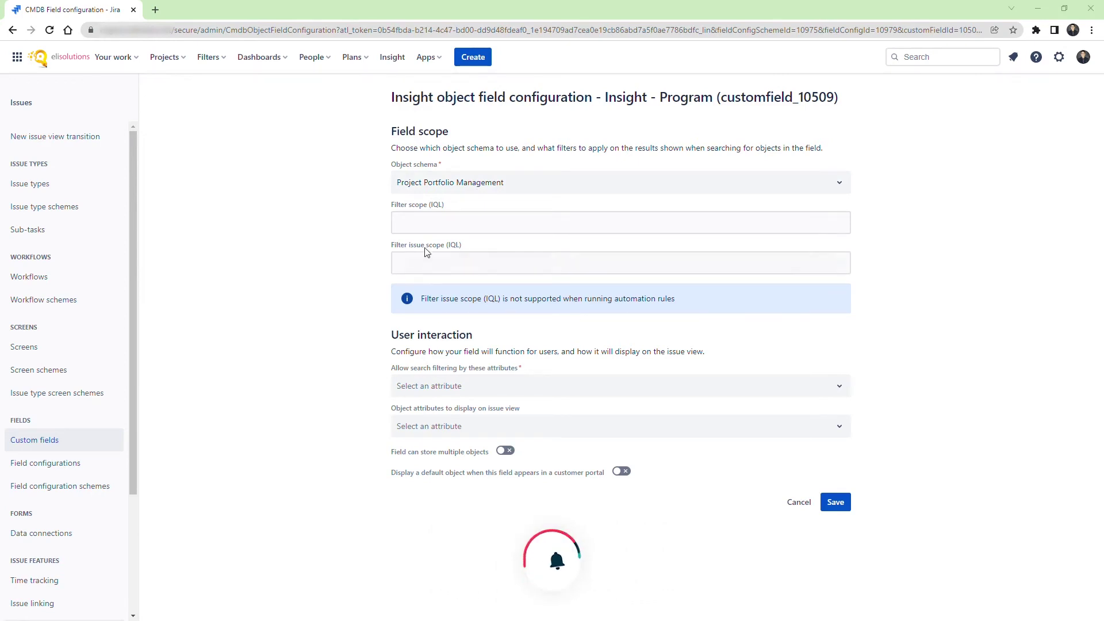
pyautogui.click(799, 223)
pyautogui.write('objectType = "Program"')
pyautogui.click(949, 278)
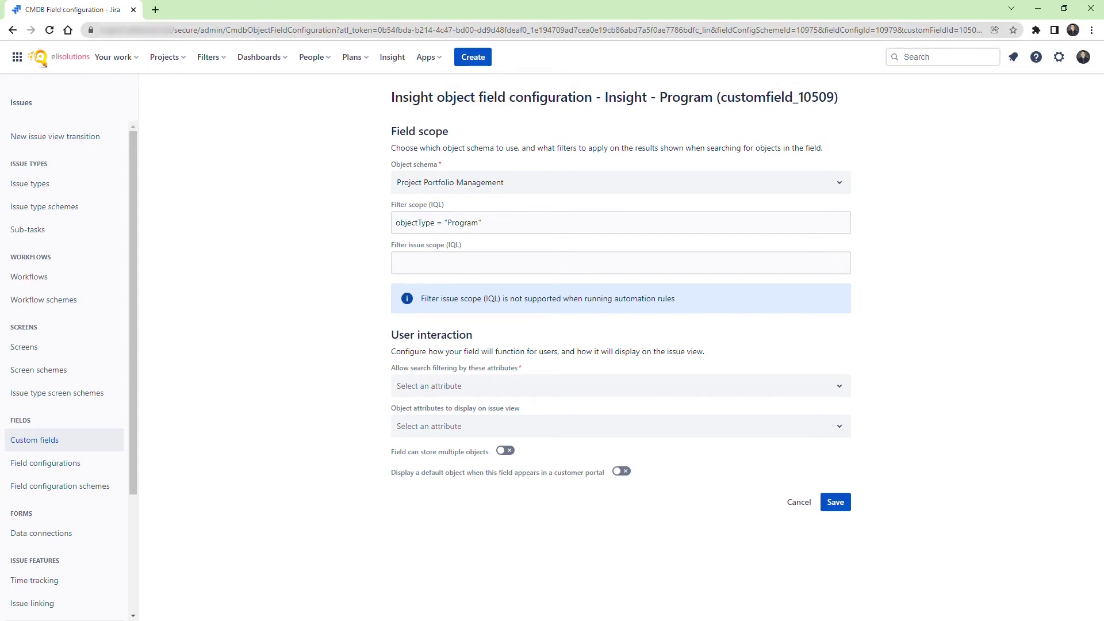
# Step: Enter the filter issue scope "Business Unit" = ${customfield_10508} for Insight - Program
pyautogui.click(474, 264)
pyautogui.write('"Business Unit')
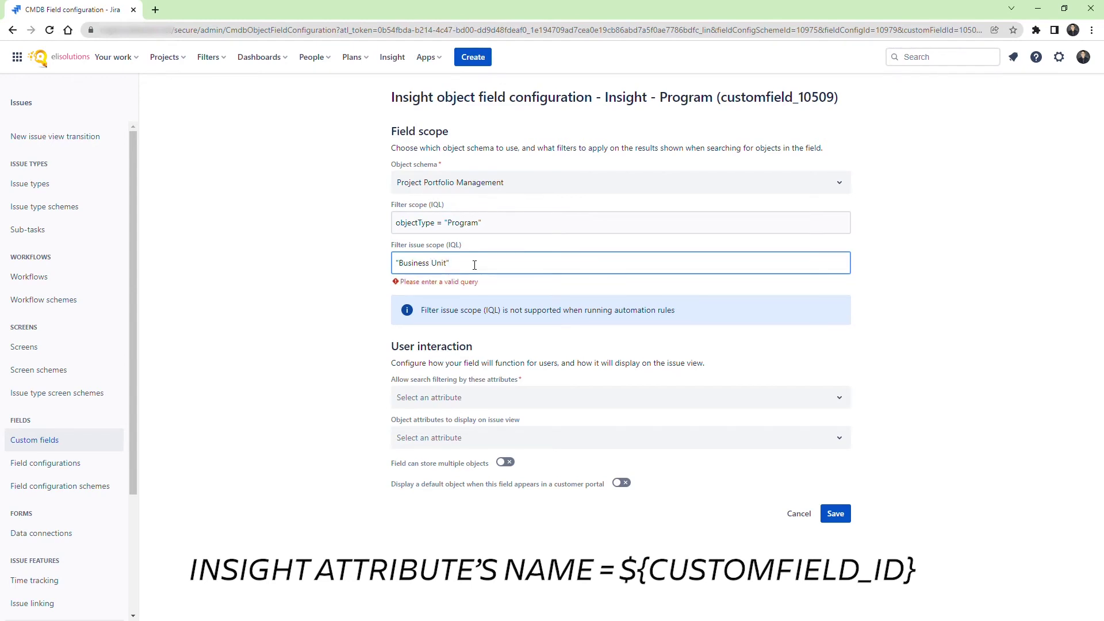
pyautogui.write('" =')
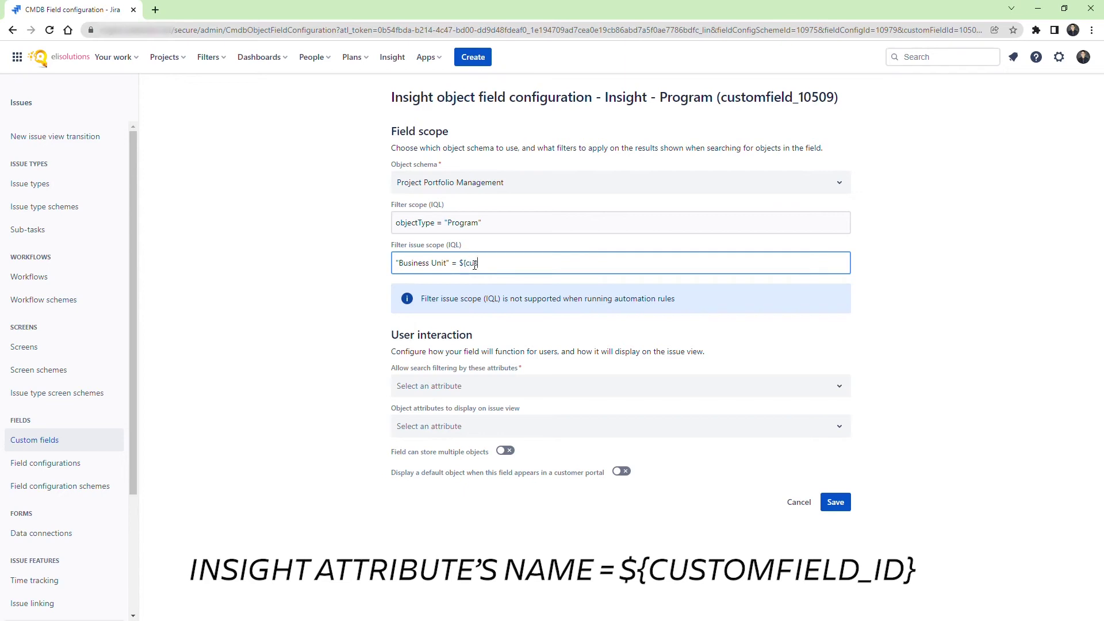
pyautogui.write(' ${customfield_105')
pyautogui.click(580, 265)
pyautogui.click(651, 261)
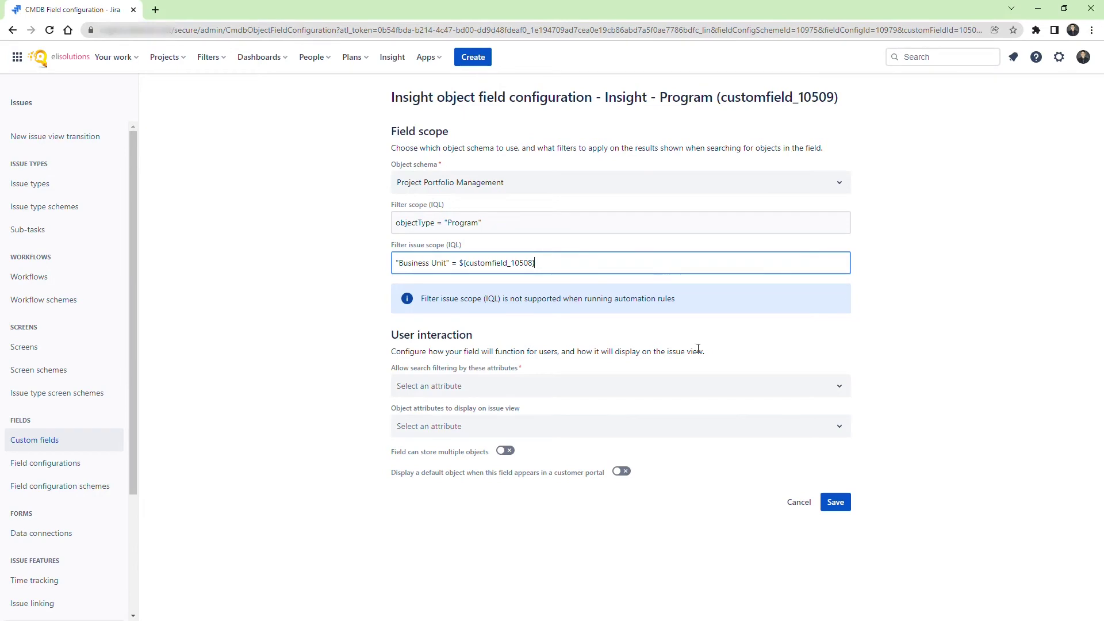
# Step: Allow searching Program objects by Label and save the field configuration
pyautogui.click(771, 386)
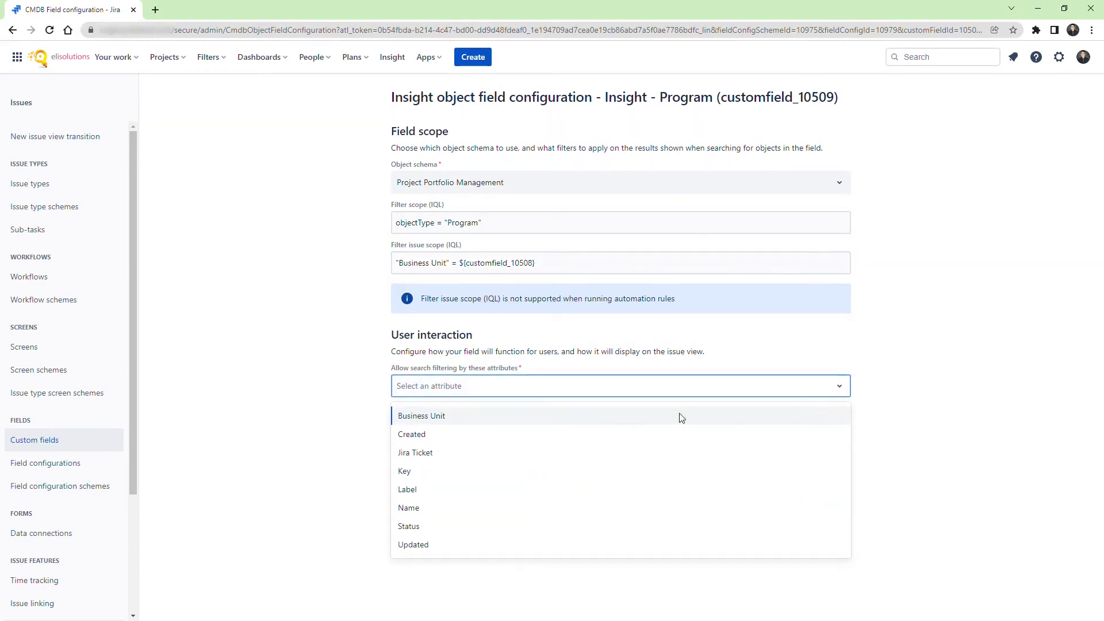
pyautogui.click(436, 488)
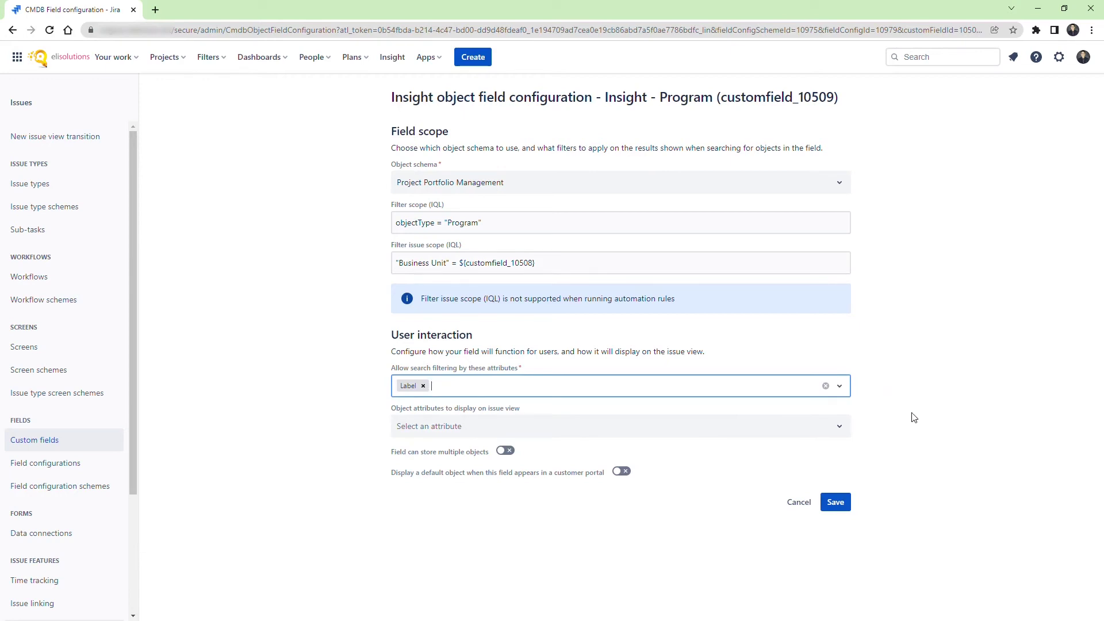
pyautogui.click(839, 504)
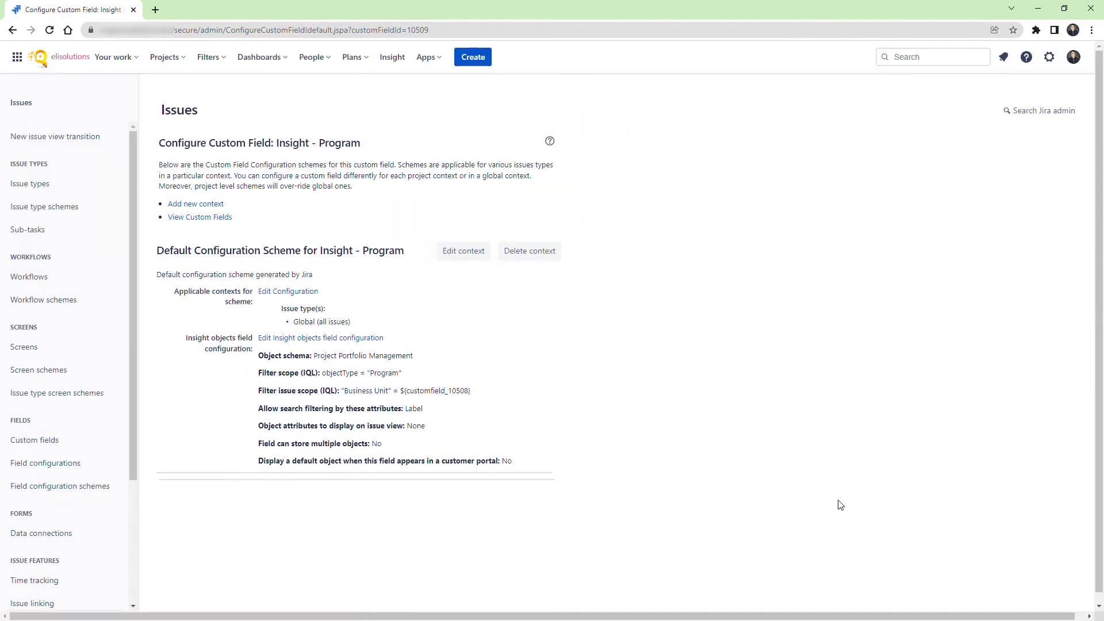
# Step: Go to Demo service project (DEMO) and open Project settings > Request types
pyautogui.click(181, 69)
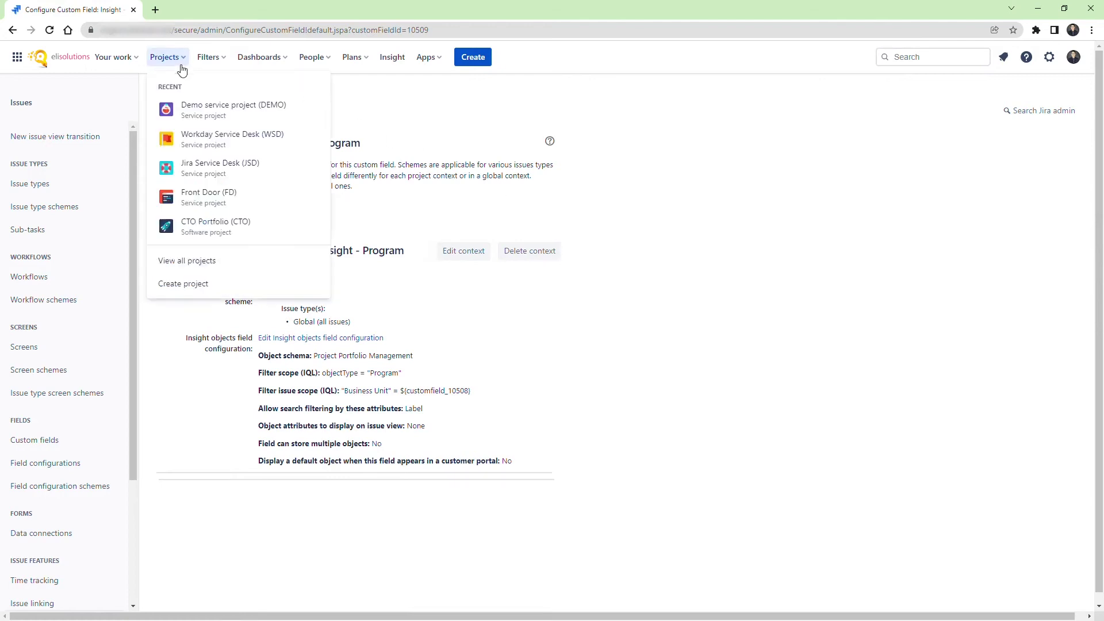
pyautogui.click(199, 109)
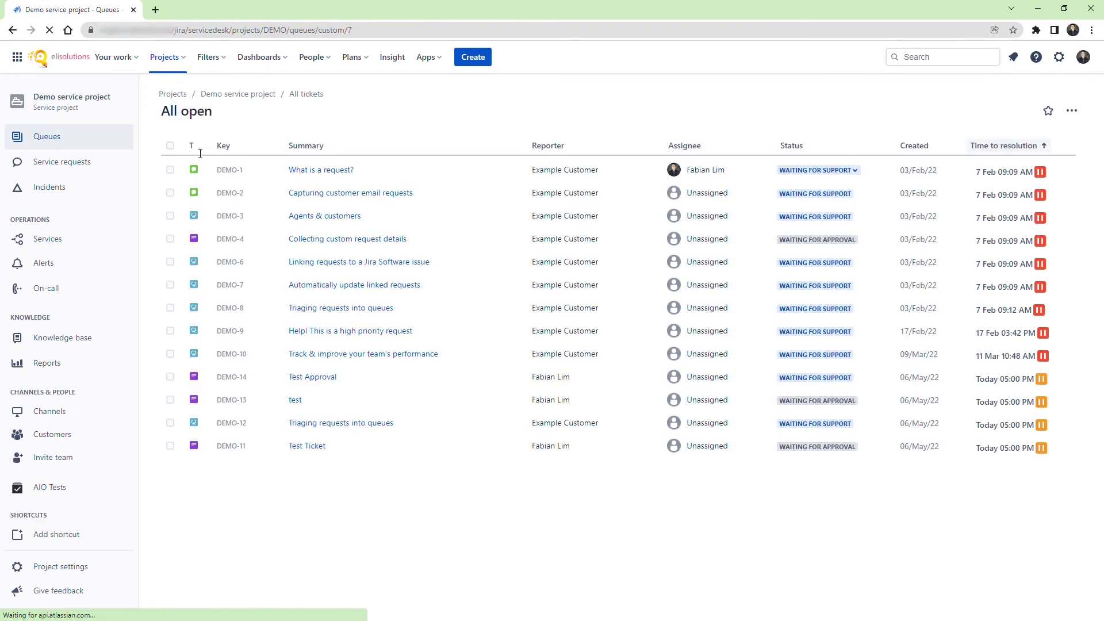
pyautogui.click(90, 569)
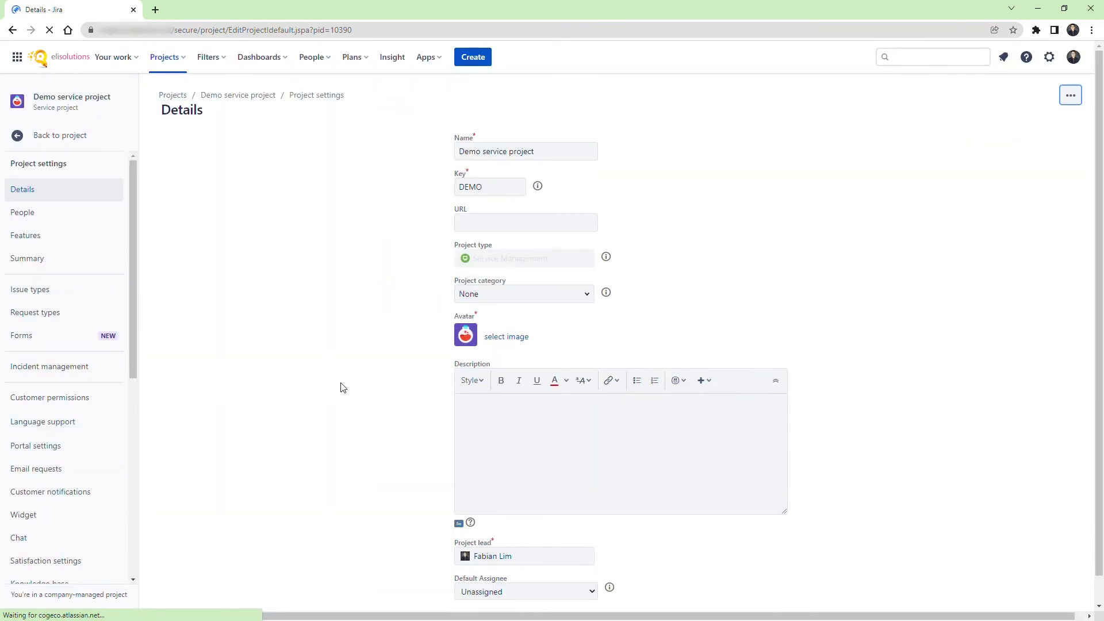
pyautogui.click(59, 317)
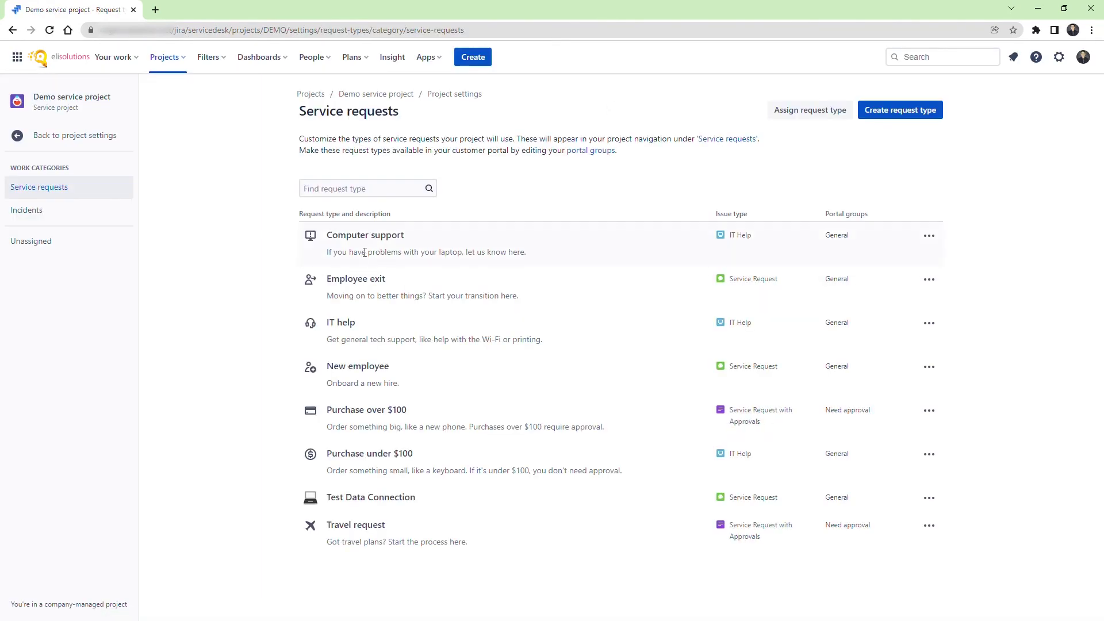
# Step: Add the Insight - BU and Insight - Program fields to the Computer support request form
pyautogui.click(369, 240)
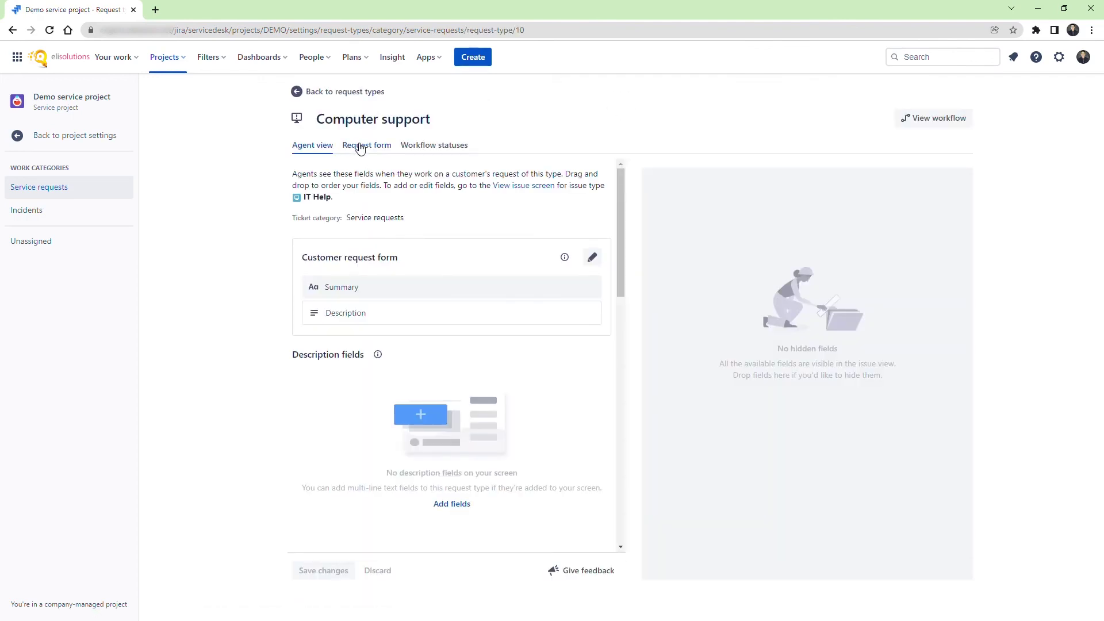
pyautogui.click(361, 147)
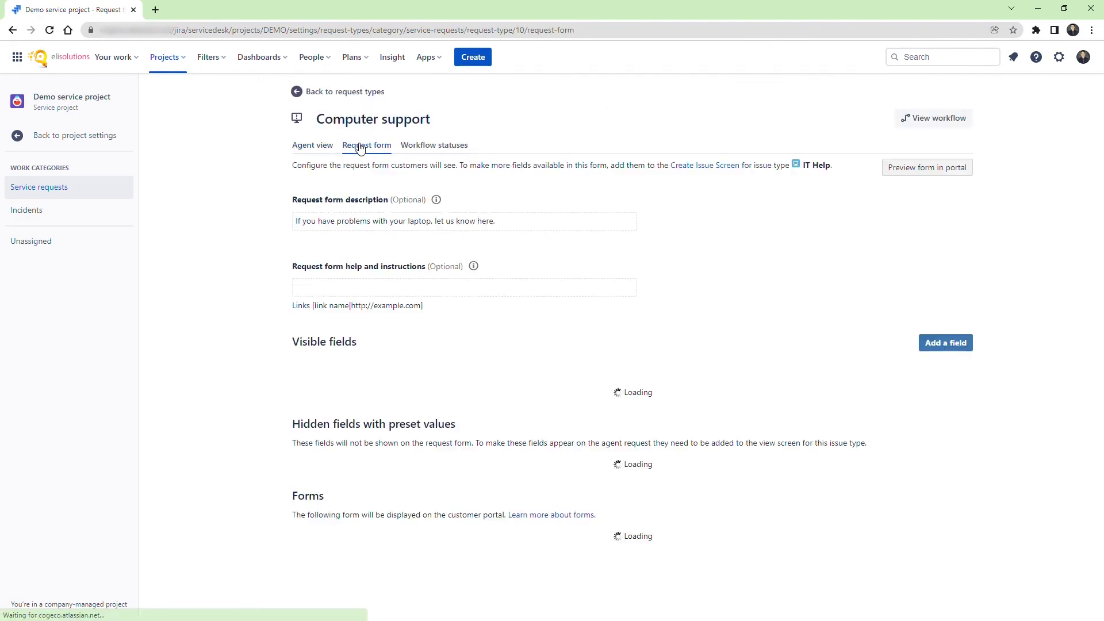
pyautogui.click(936, 344)
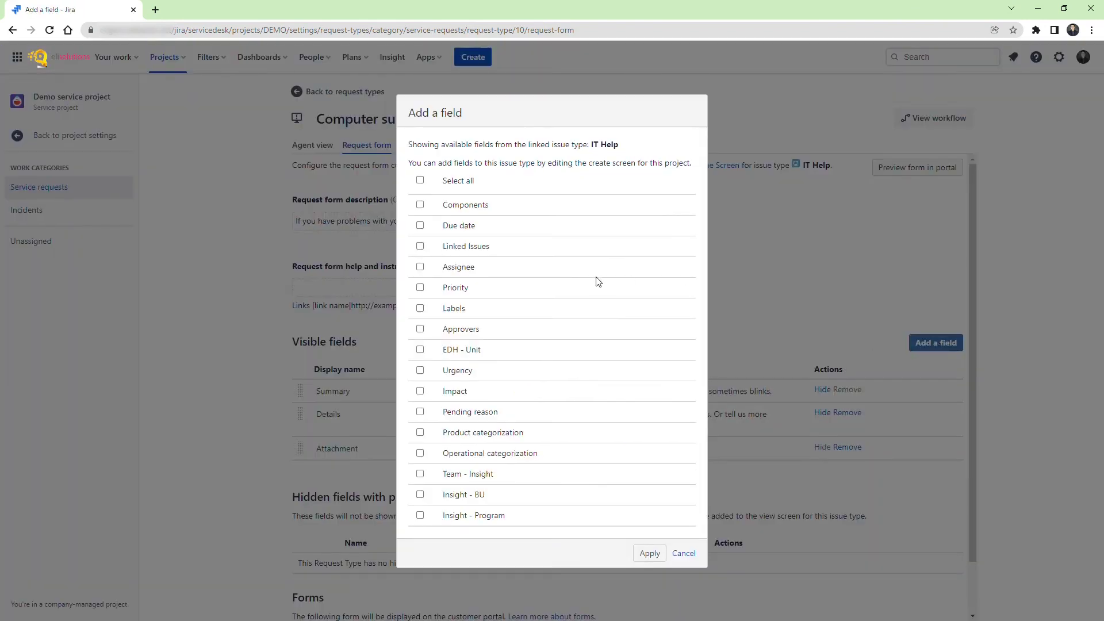
pyautogui.click(420, 495)
pyautogui.click(420, 516)
pyautogui.click(649, 553)
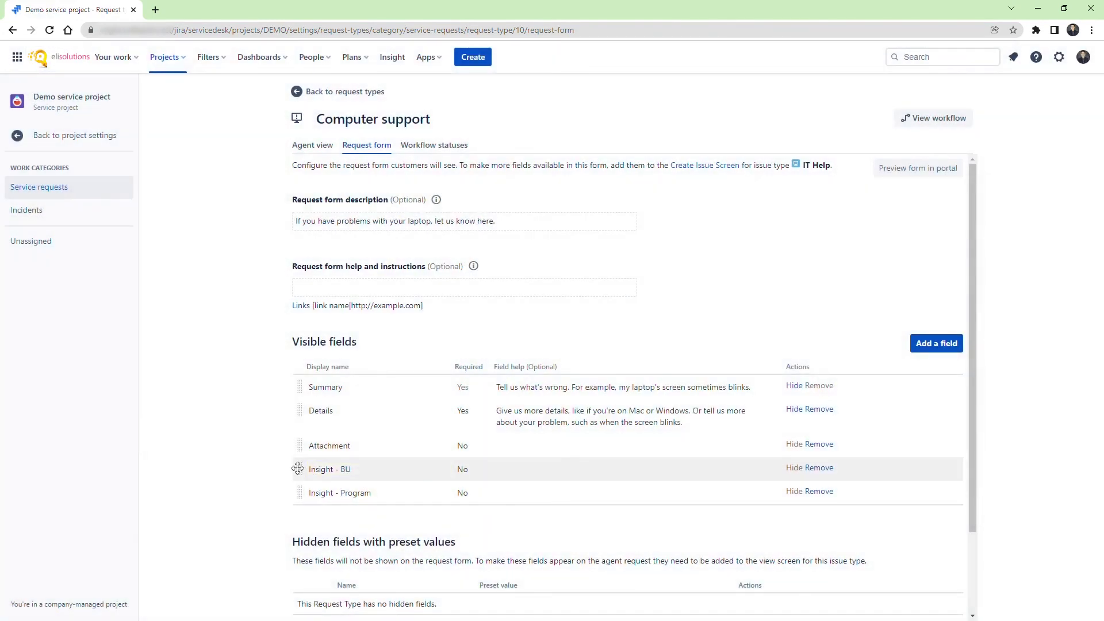
# Step: Place Insight - BU and then Insight - Program directly under Details, then return to request types
pyautogui.moveTo(298, 468); pyautogui.dragTo(294, 442)
pyautogui.moveTo(298, 485); pyautogui.dragTo(296, 466)
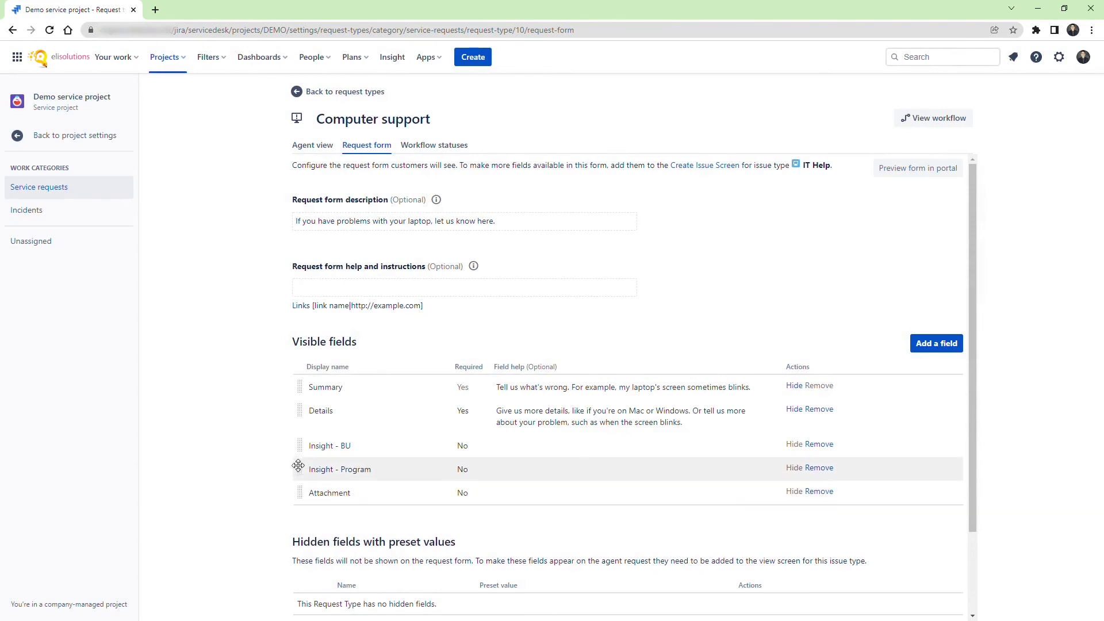
pyautogui.click(333, 93)
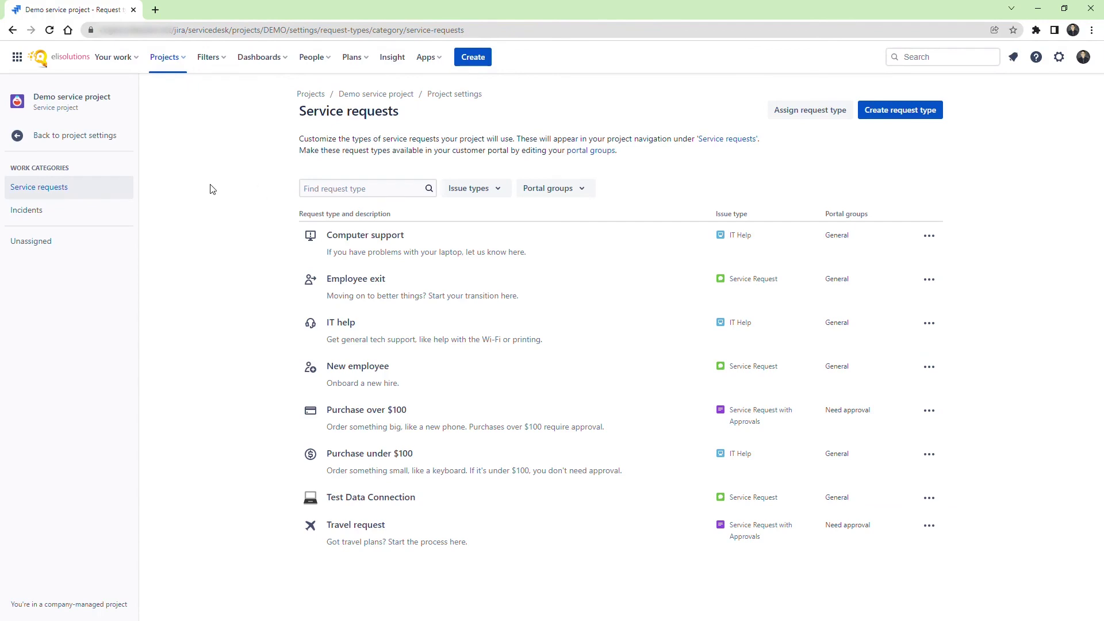
# Step: Leave project settings and return to the Demo service project's main view
pyautogui.click(79, 137)
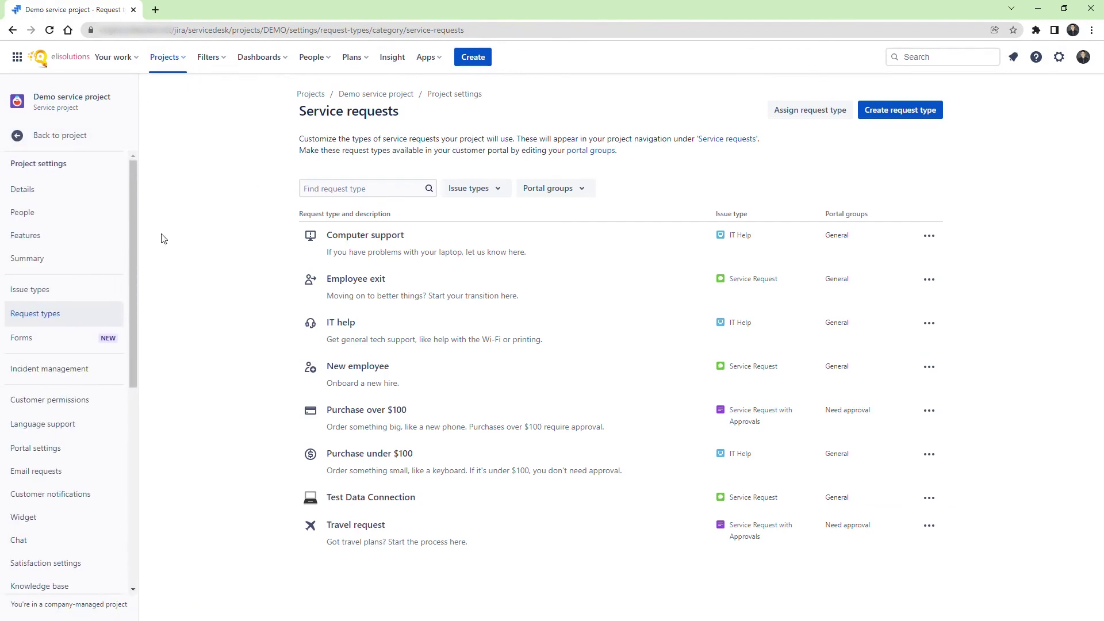
pyautogui.click(69, 143)
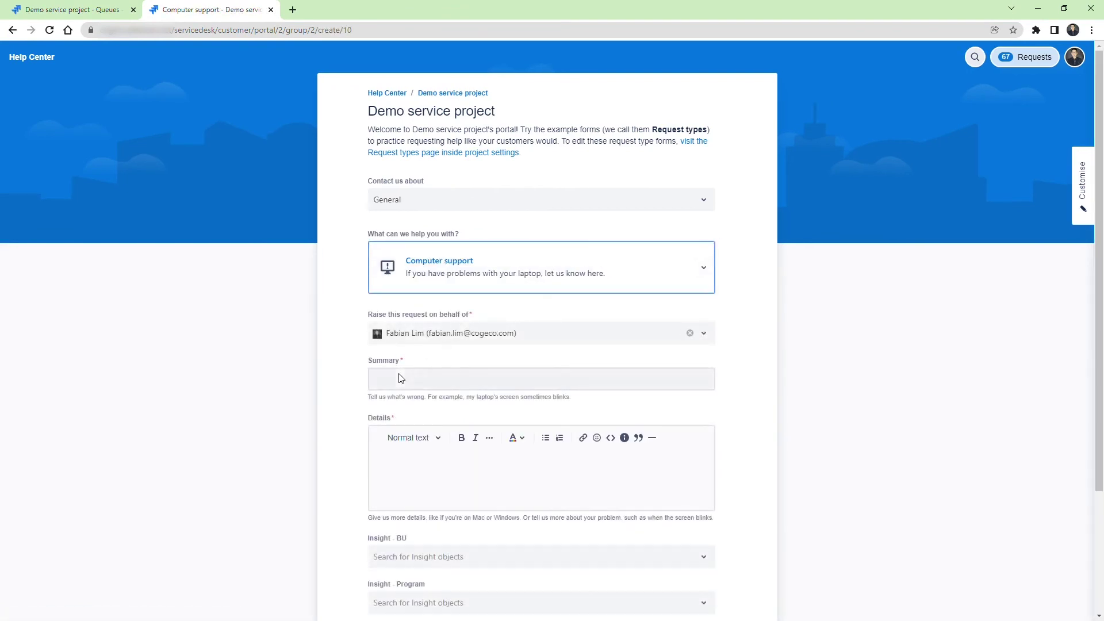
# Step: Enter Test as summary and details, then try BU Breezeline (BZL) with program BZL Program
pyautogui.click(400, 375)
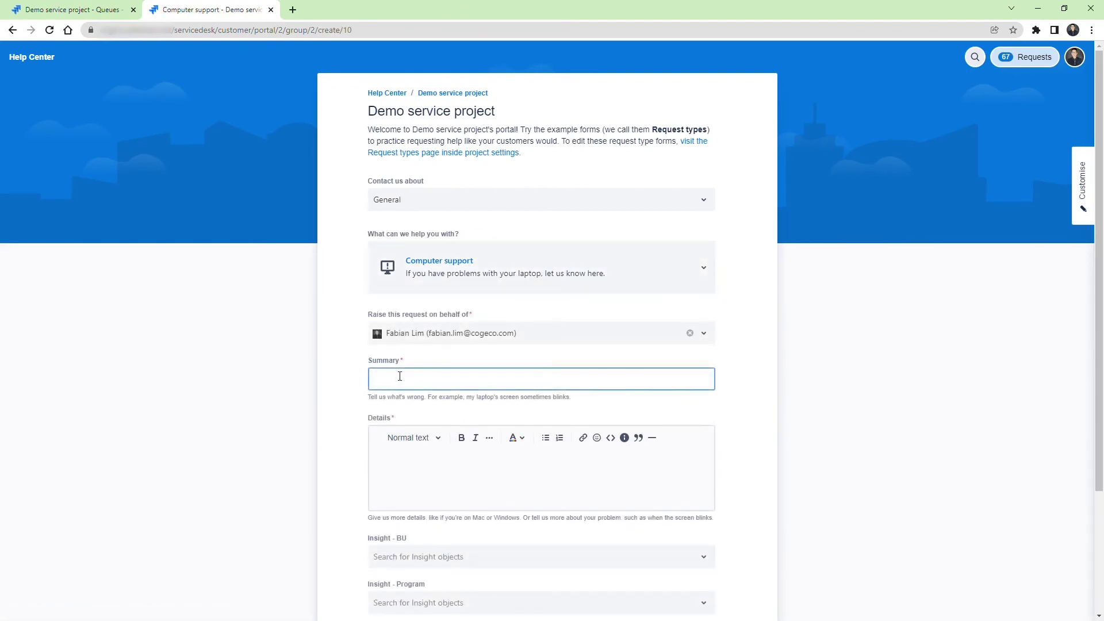
pyautogui.click(398, 483)
pyautogui.scroll(-2, 410, 487)
pyautogui.click(607, 447)
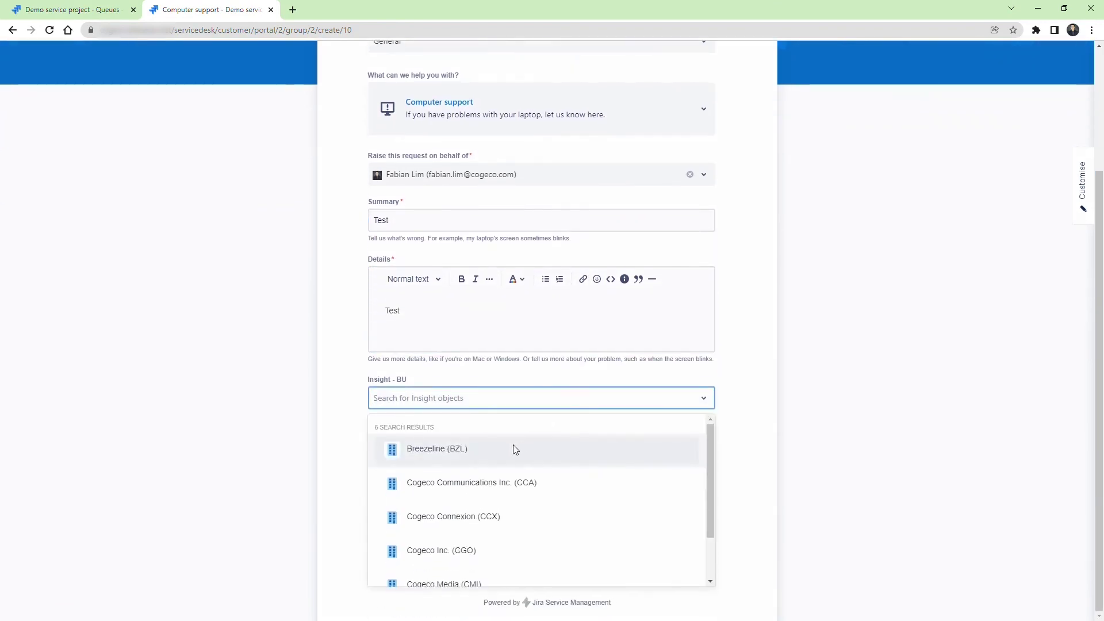
pyautogui.click(506, 448)
pyautogui.click(683, 448)
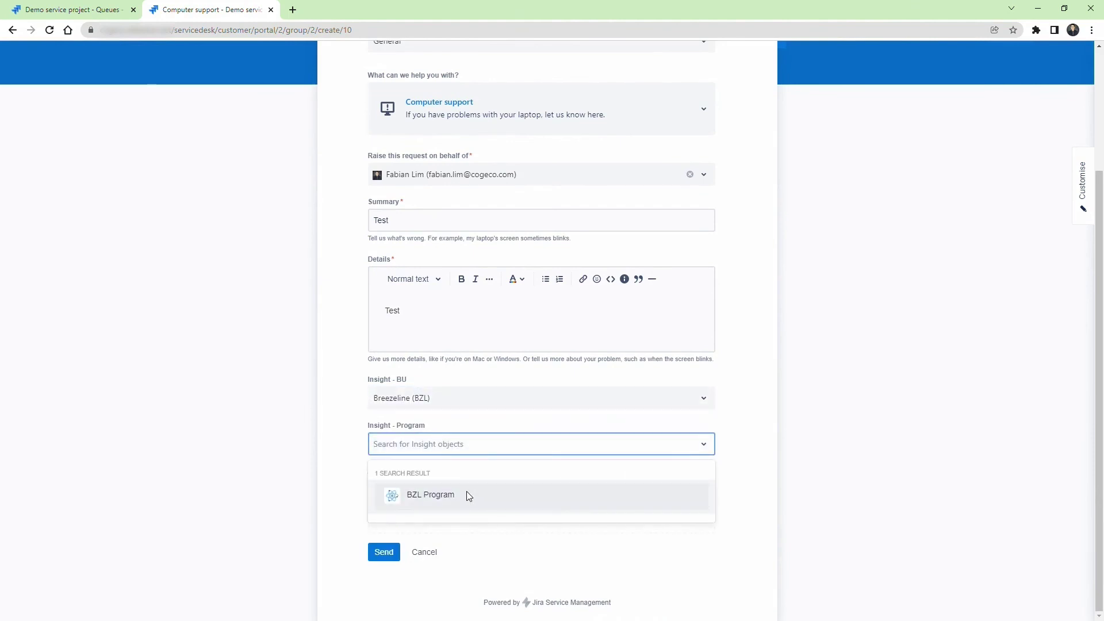
pyautogui.click(468, 496)
# Step: Switch the BU to Cogeco Communications Inc. (CCA) and pick program GIS
pyautogui.click(705, 400)
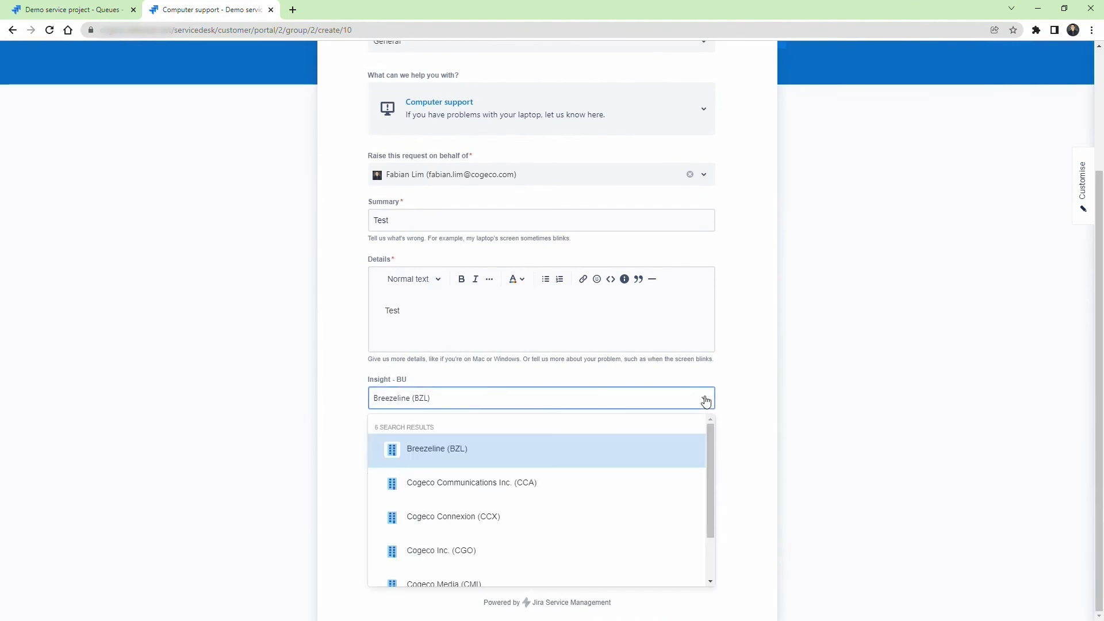
pyautogui.click(521, 486)
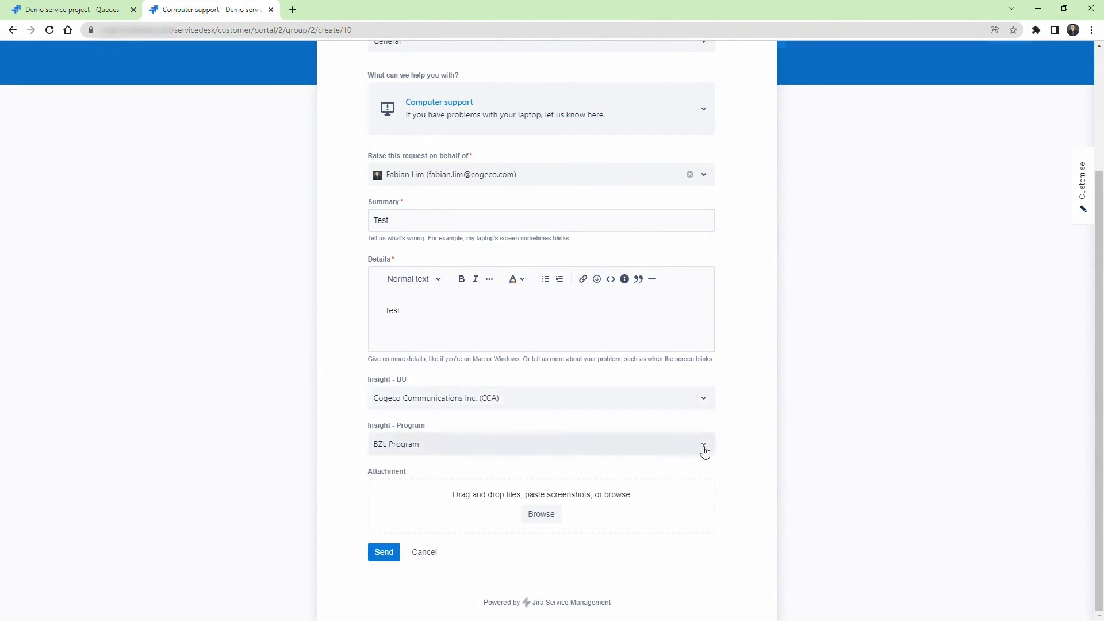
pyautogui.click(702, 447)
pyautogui.scroll(-2, 675, 503)
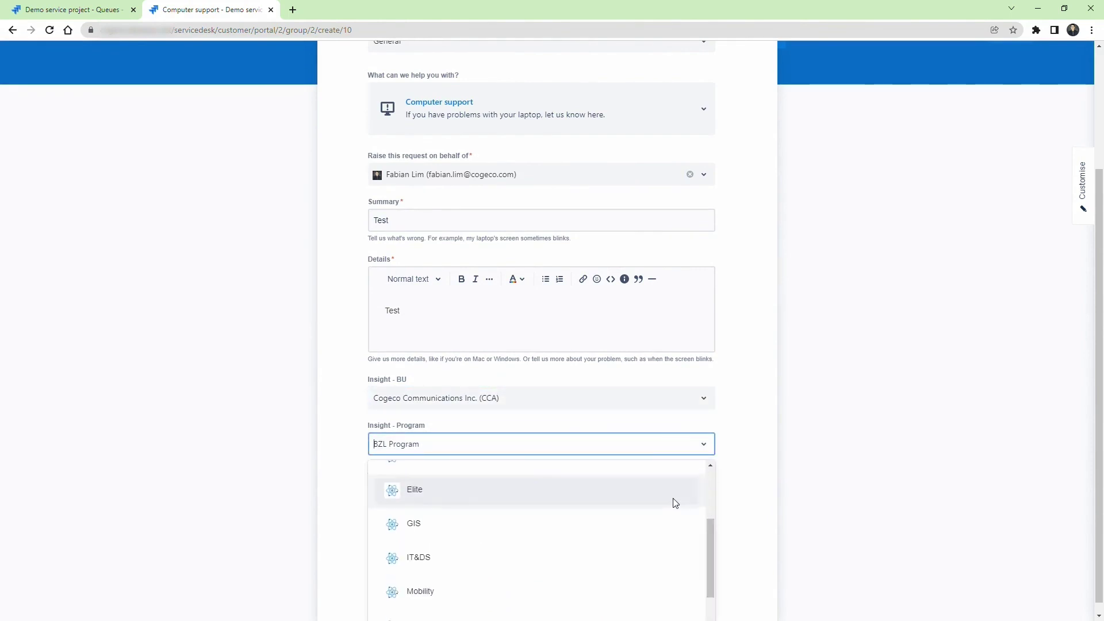
pyautogui.click(622, 519)
# Step: Switch the BU to Cogeco Connexion (CCX) and pick program Value Stream - TPIA
pyautogui.click(712, 411)
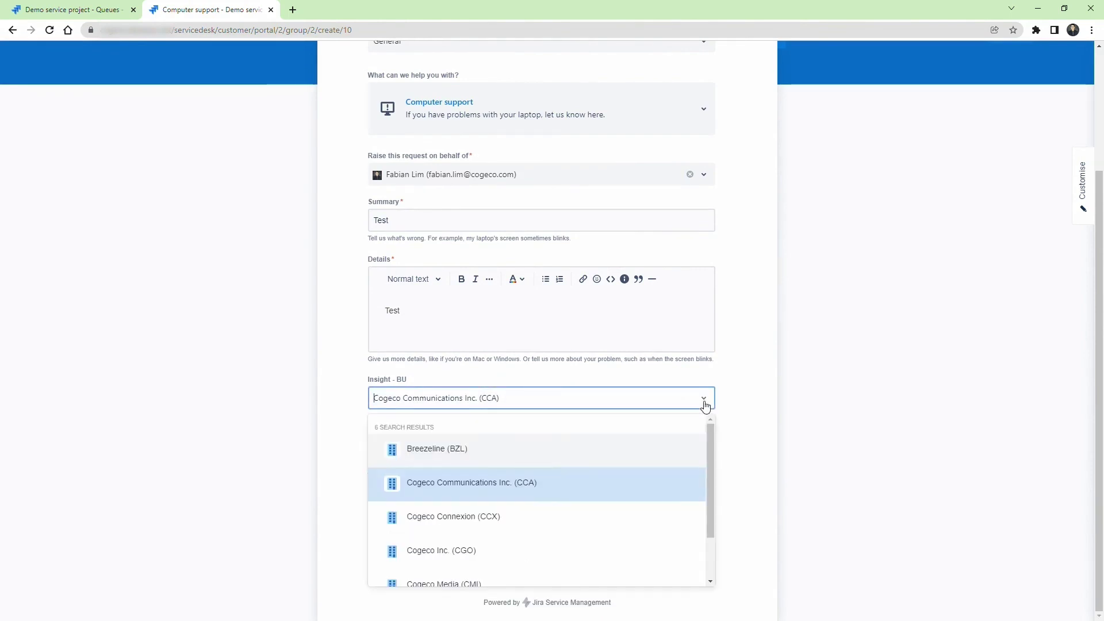
pyautogui.click(539, 518)
pyautogui.click(710, 447)
pyautogui.scroll(-1, 540, 569)
pyautogui.click(539, 569)
pyautogui.click(738, 427)
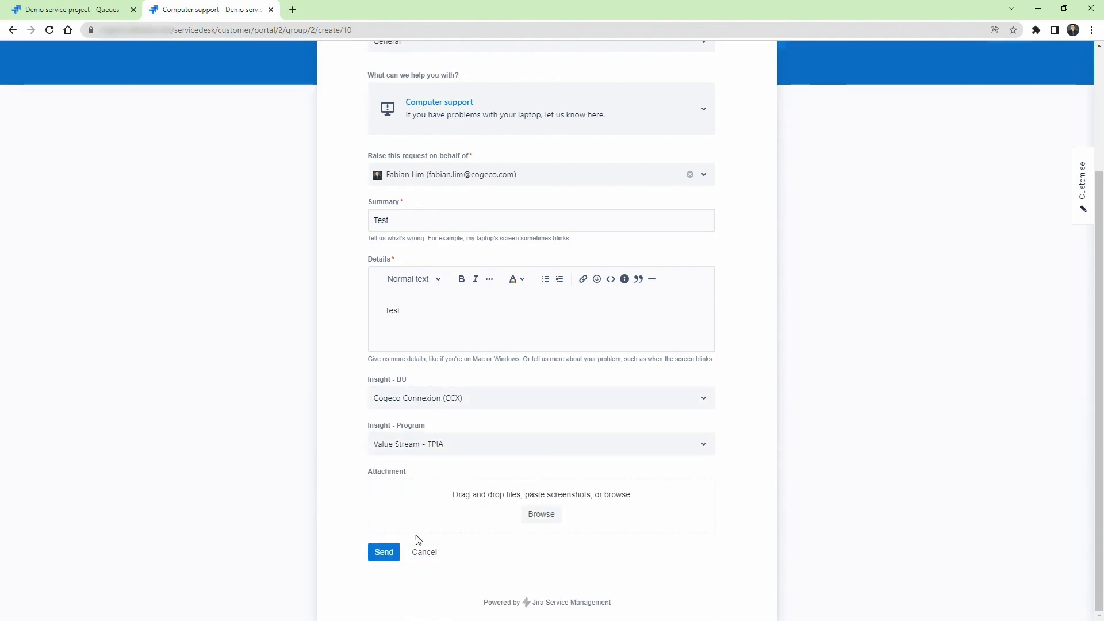
# Step: Check Cogeco Inc. (CGO) programs, then settle on BU CCA with program Committee Meetings
pyautogui.click(702, 405)
pyautogui.click(588, 550)
pyautogui.click(681, 448)
pyautogui.click(702, 402)
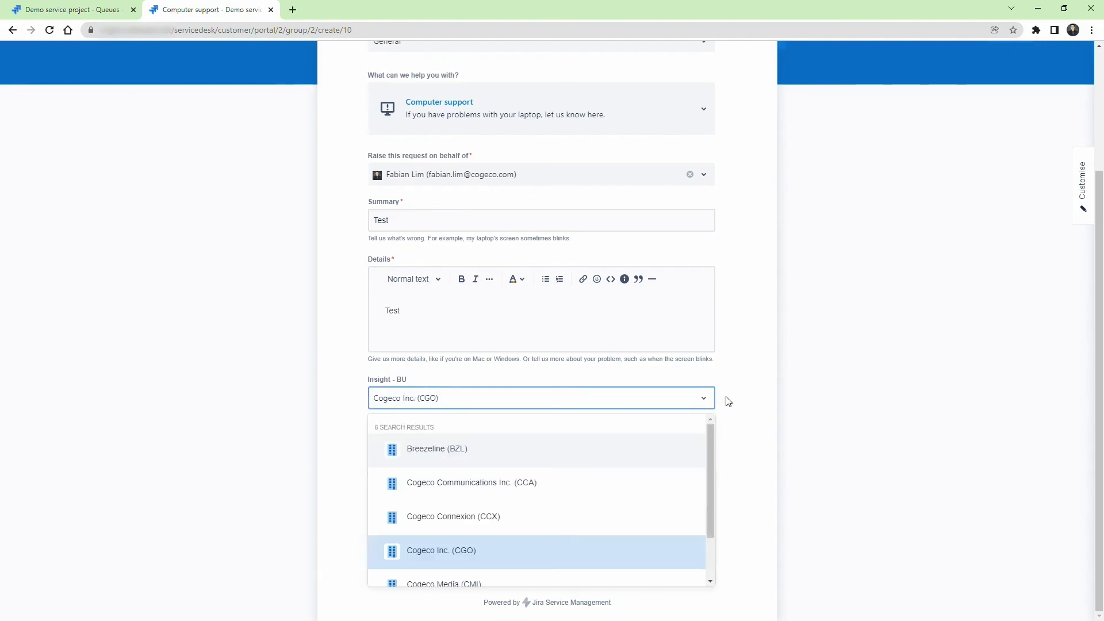
pyautogui.click(655, 510)
pyautogui.click(596, 524)
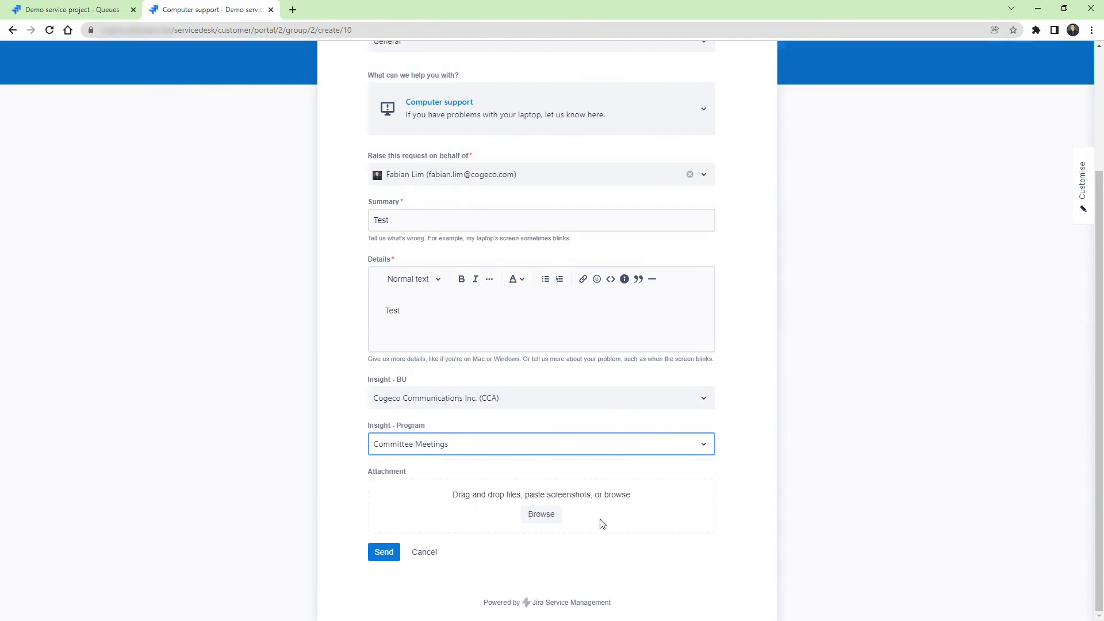
pyautogui.click(756, 443)
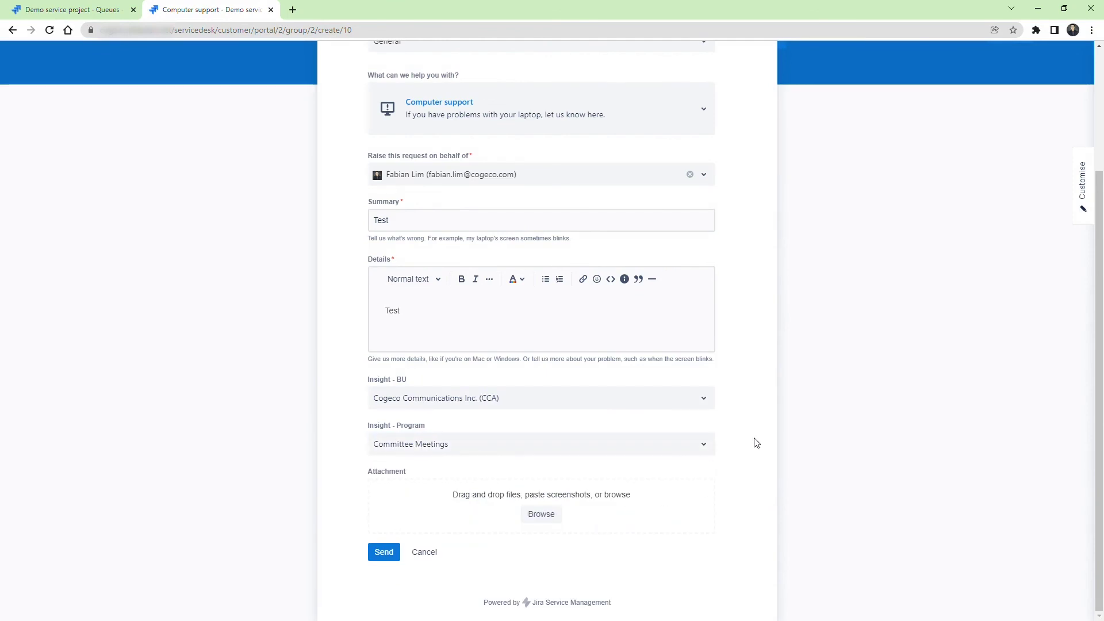
# Step: Send the Computer support test request
pyautogui.click(383, 551)
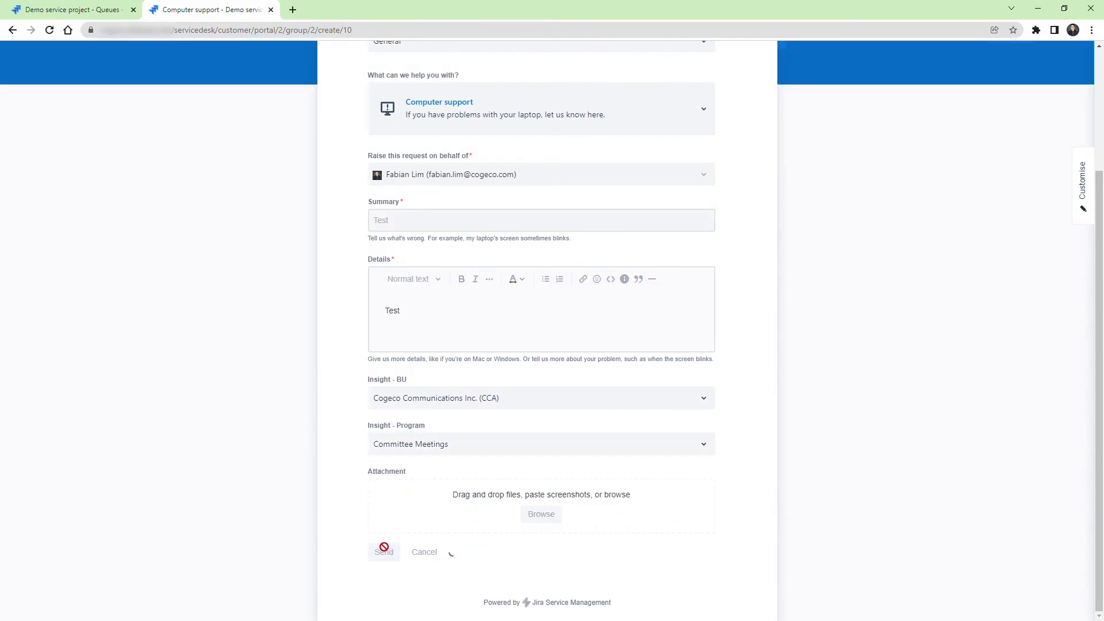